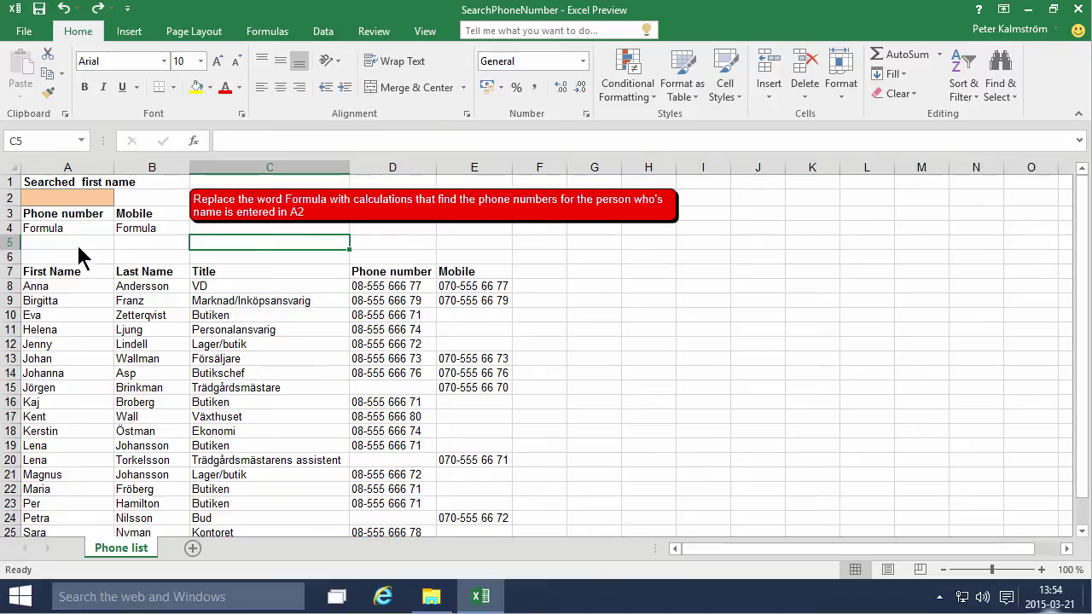
Step: Point out the search cell A2 and the name list, then select the Phone number cell A4
left_click(70, 203)
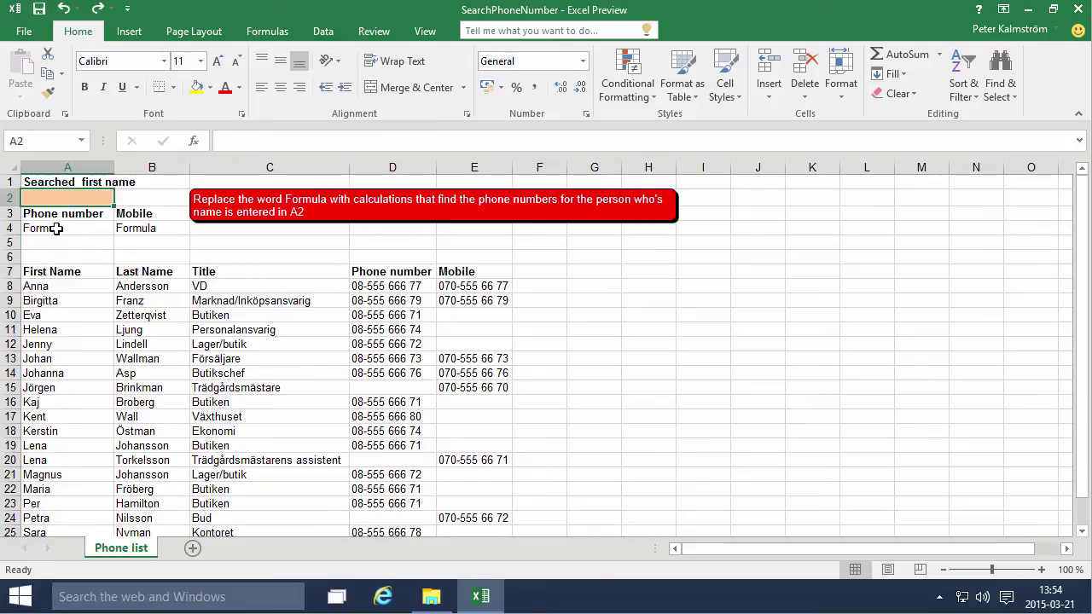
left_click(73, 289)
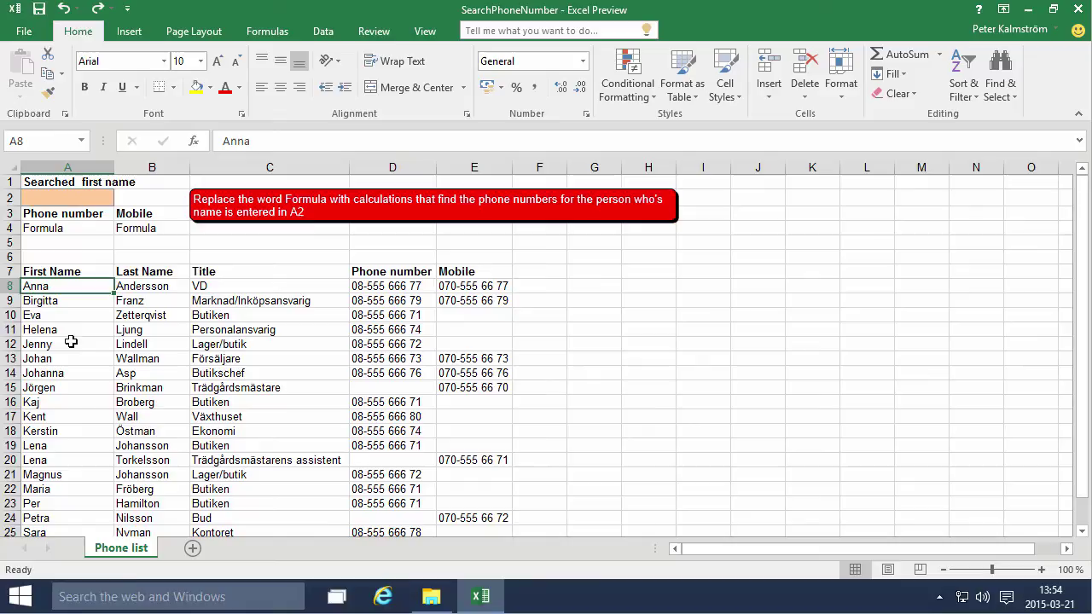
left_click(58, 230)
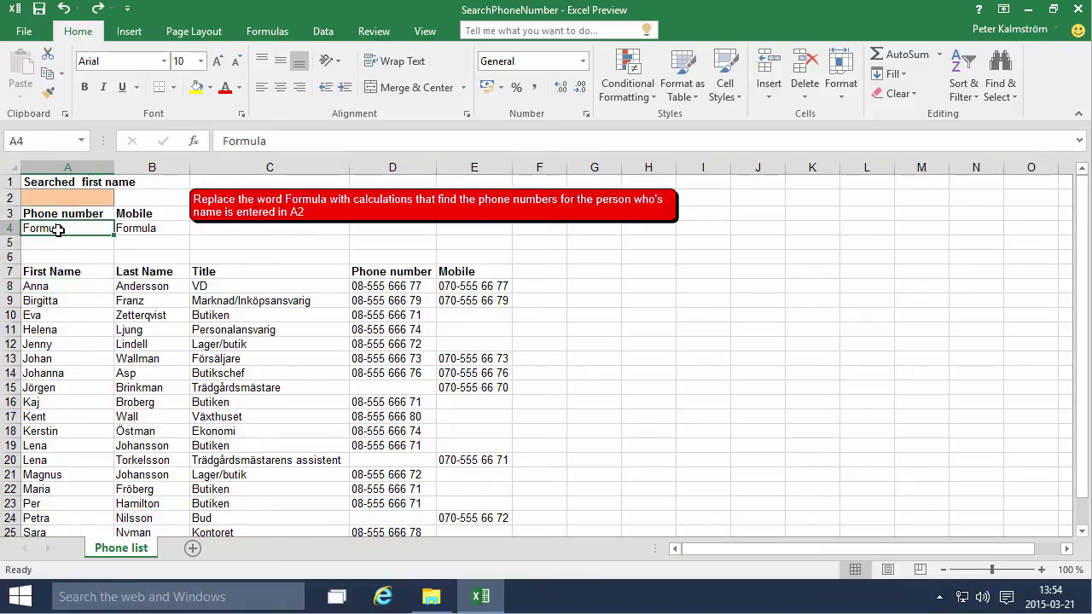
Step: Enter =VLOOKUP(A2;A8:E27;4) in A4 to return the phone number for A2's name
type("=")
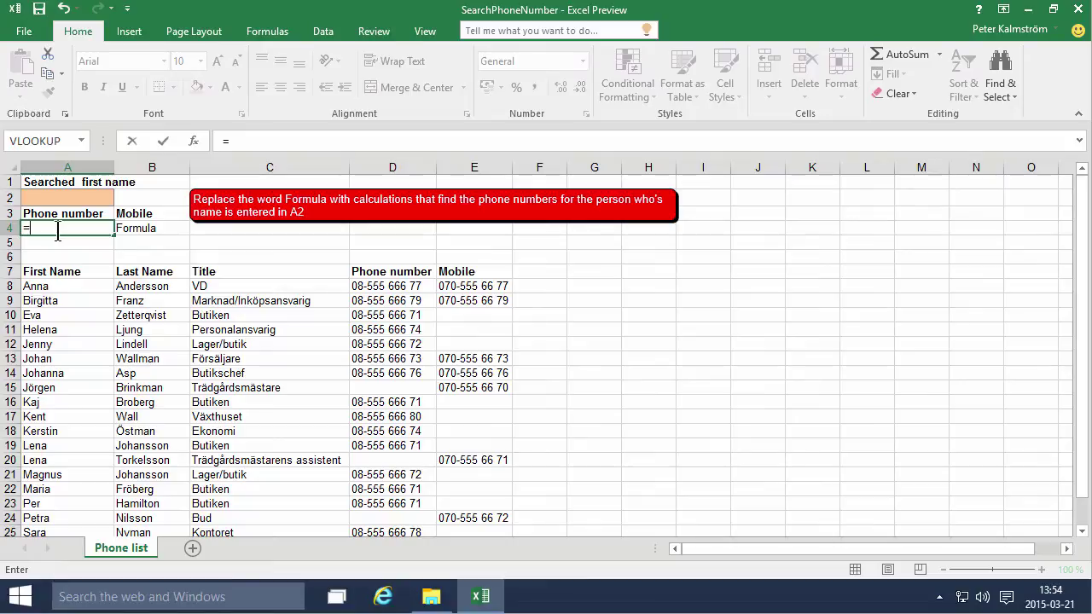
type("vloo")
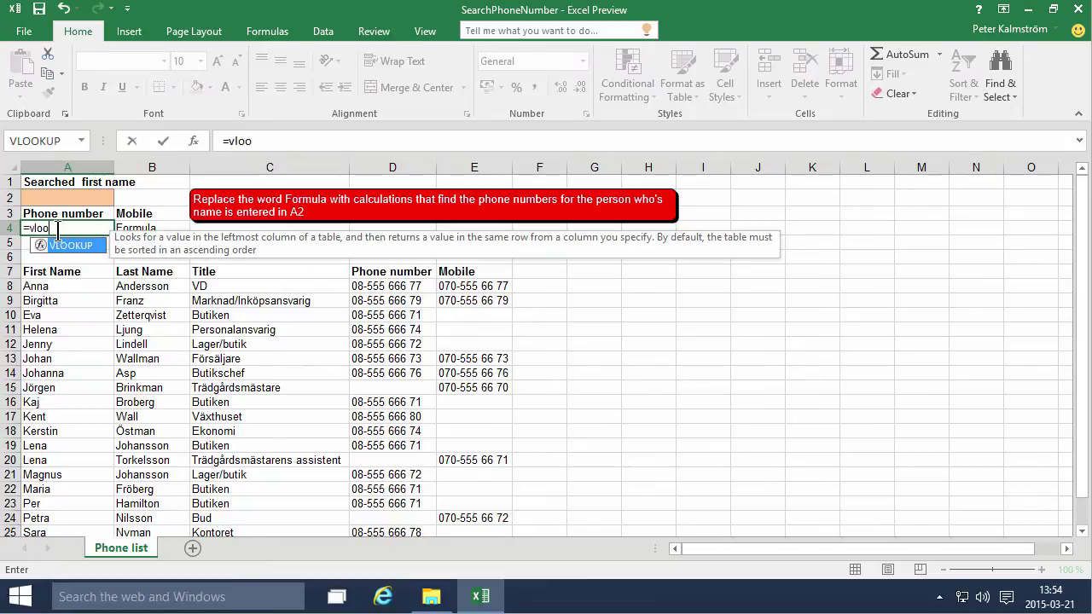
key("Tab")
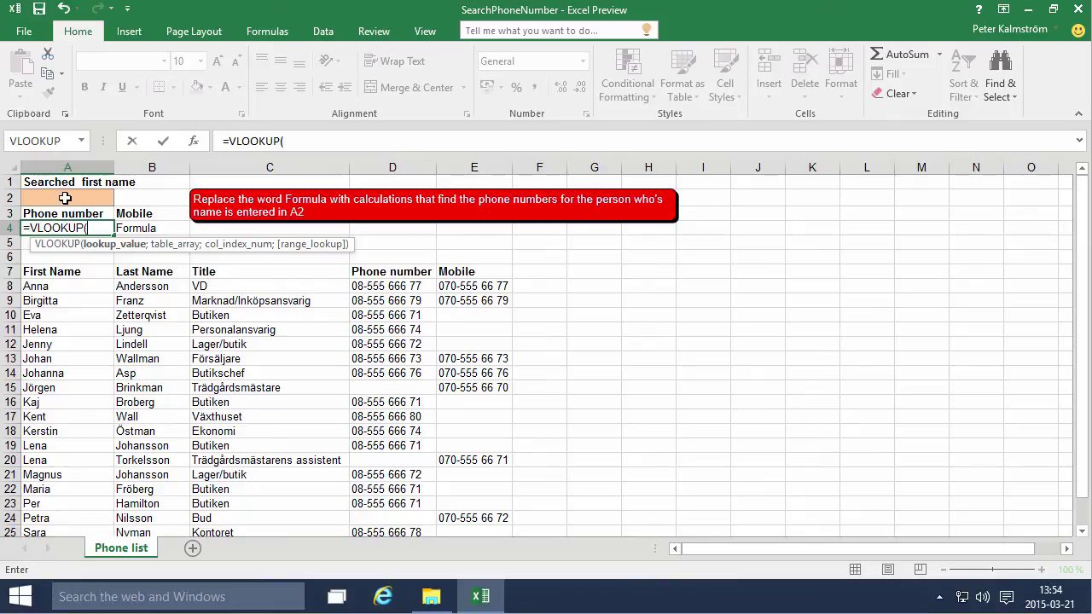
left_click(65, 198)
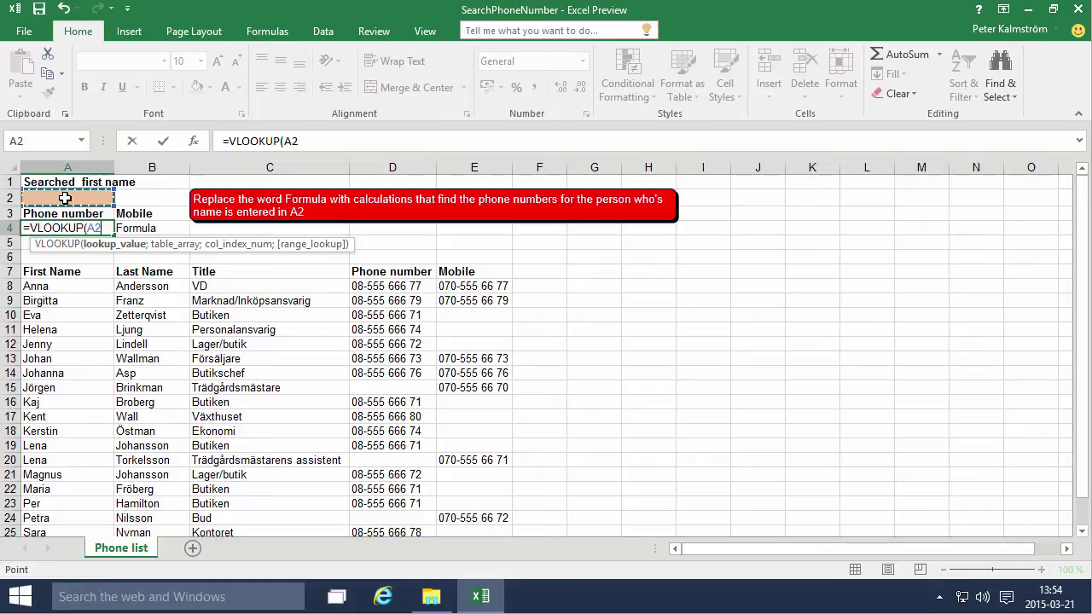
type(";")
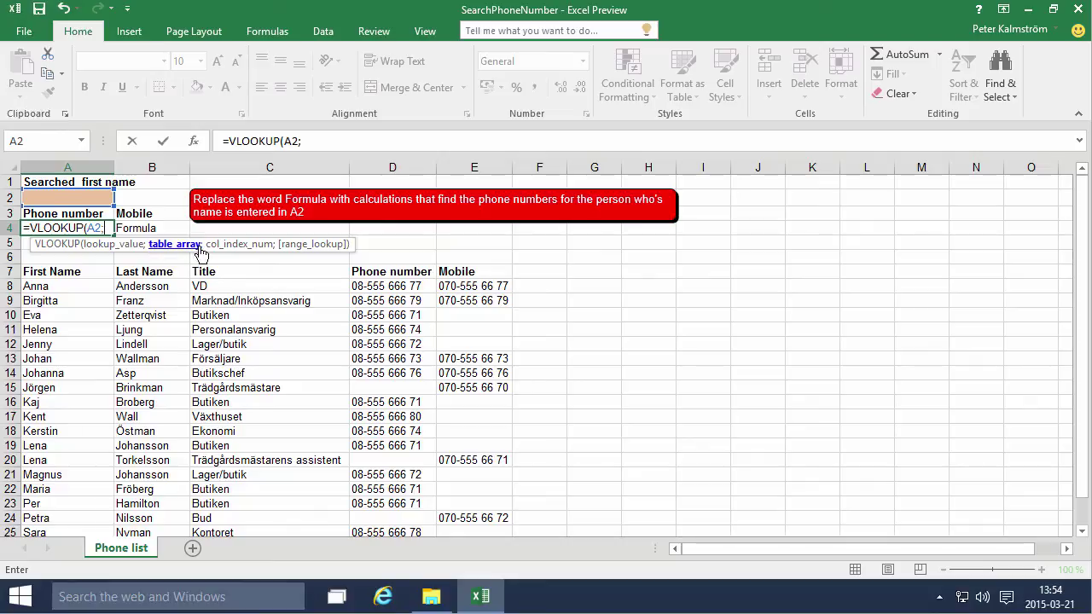
left_click_drag(64, 286, 470, 567)
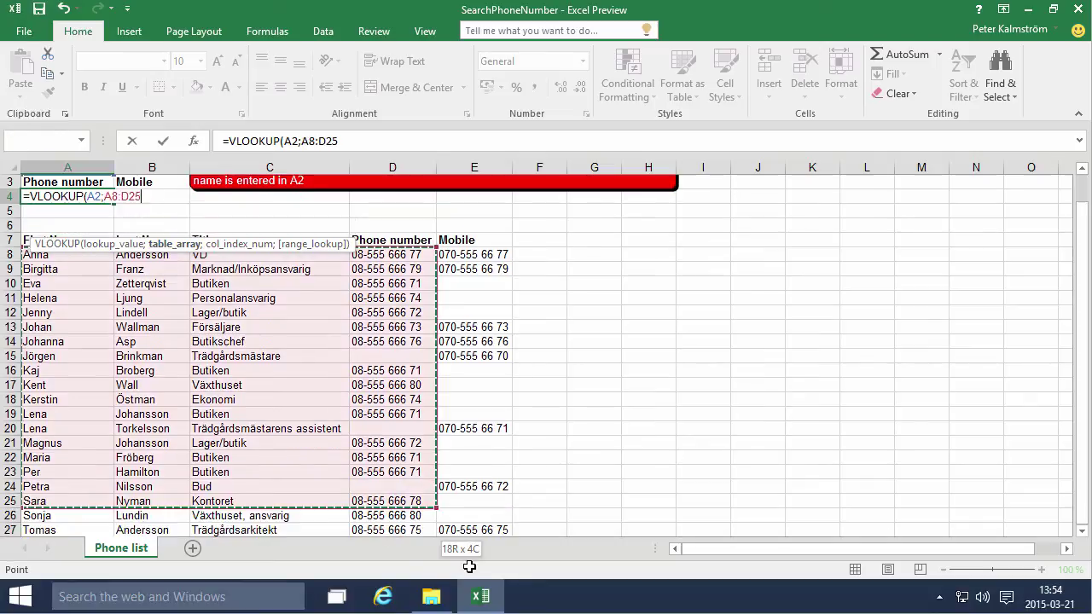
left_click_drag(469, 567, 449, 456)
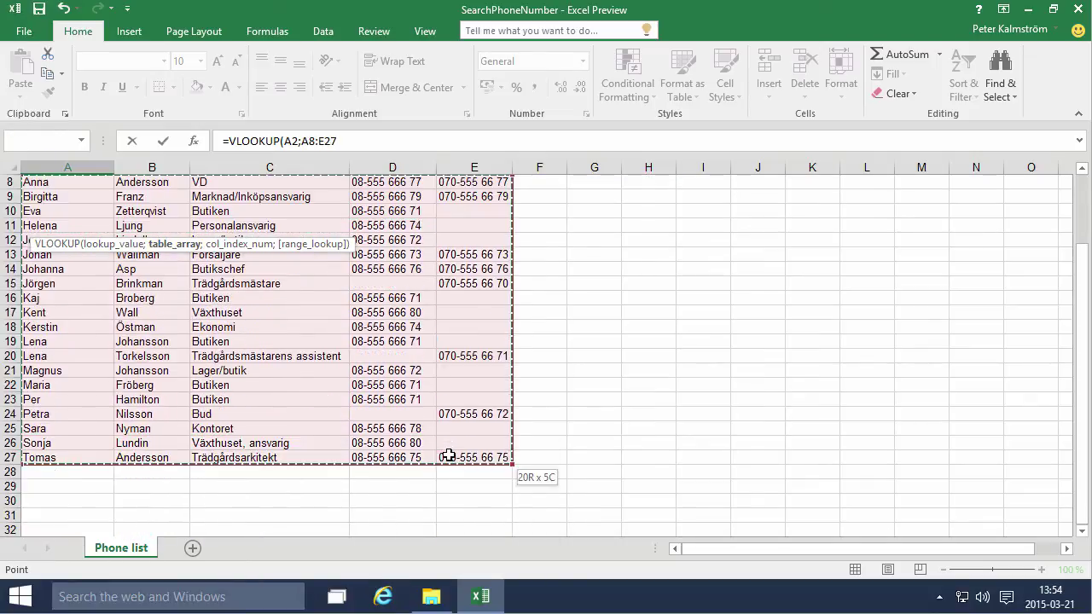
scroll(444, 453, "up", 3)
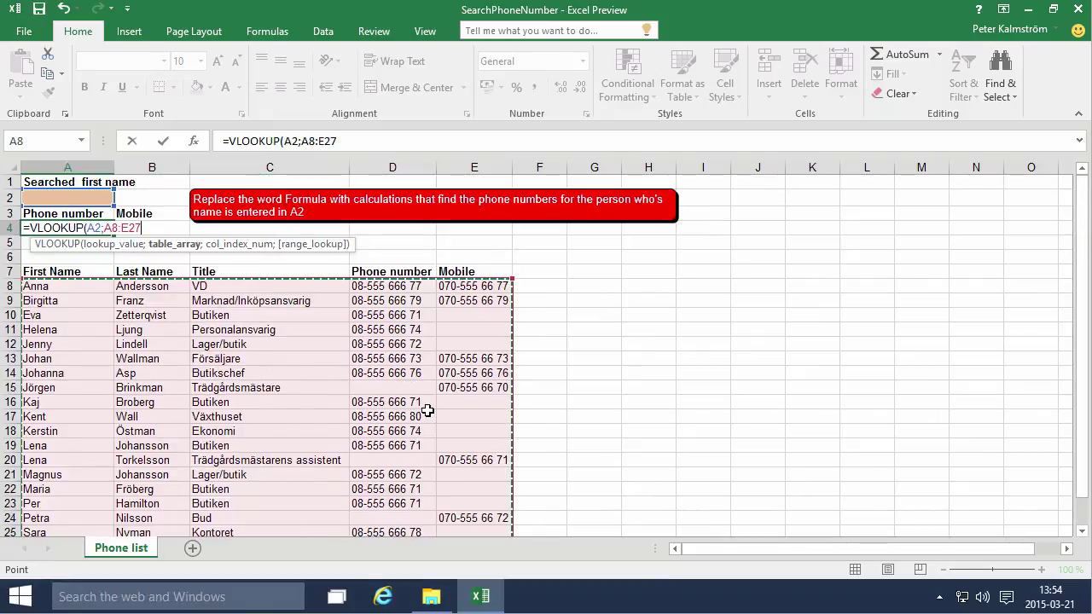
type(";")
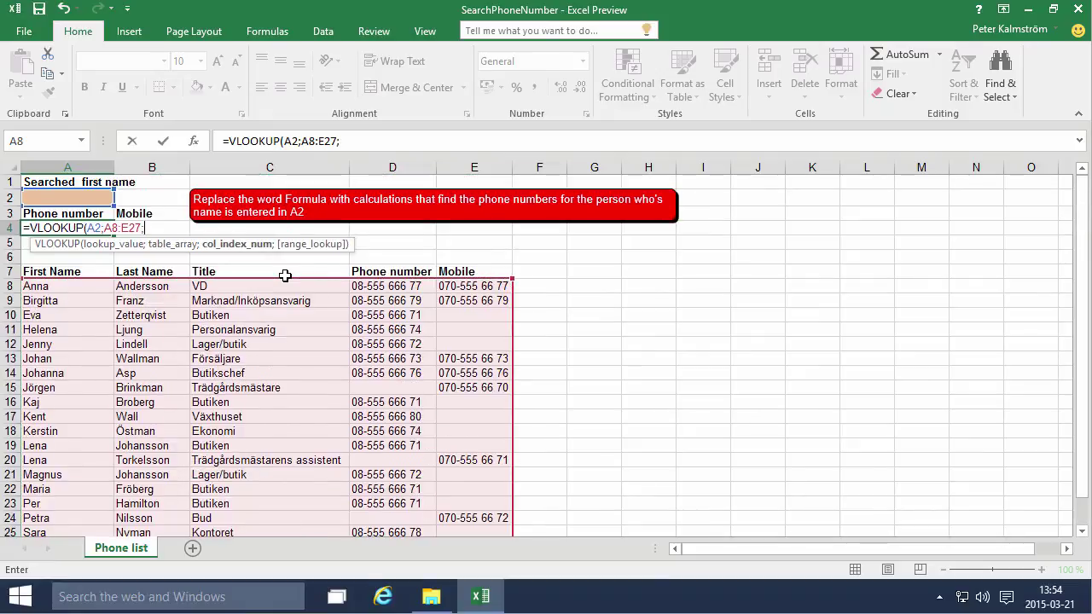
type("4)")
key("Return")
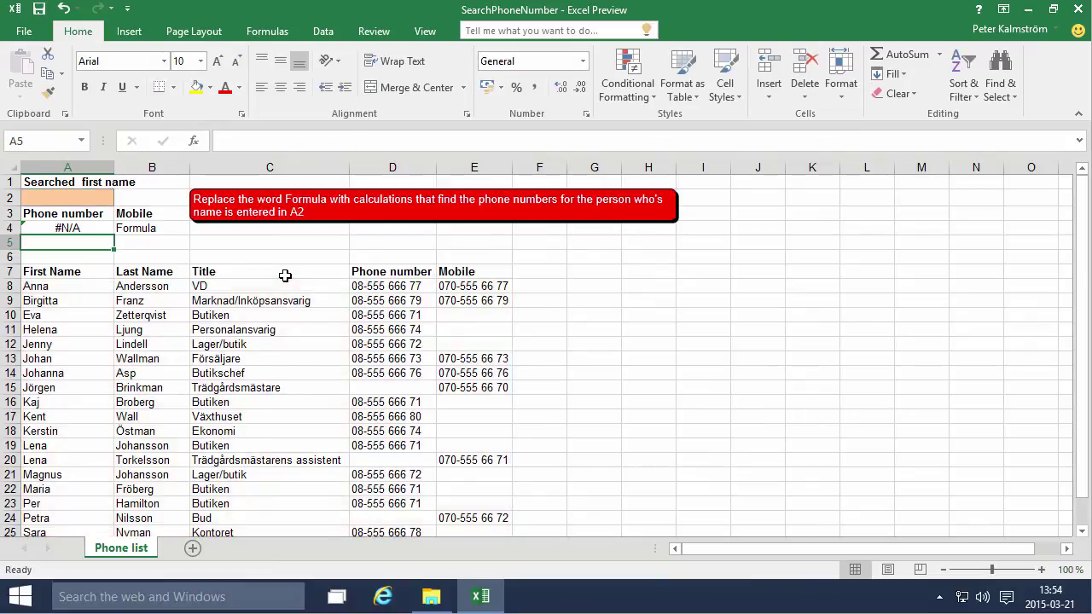
key("Up")
key("Up")
key("Up")
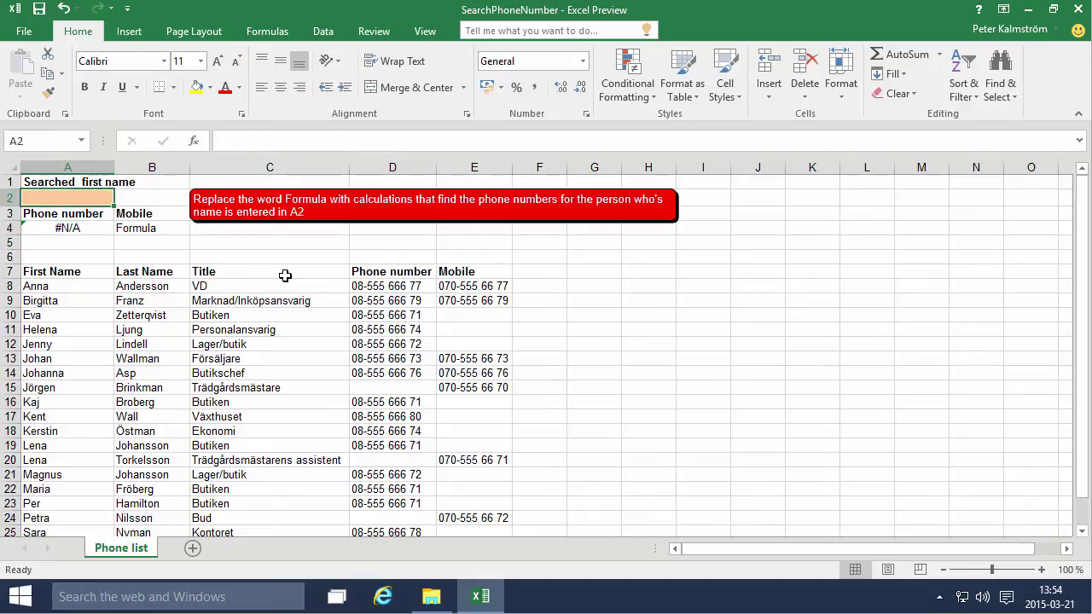
type("An")
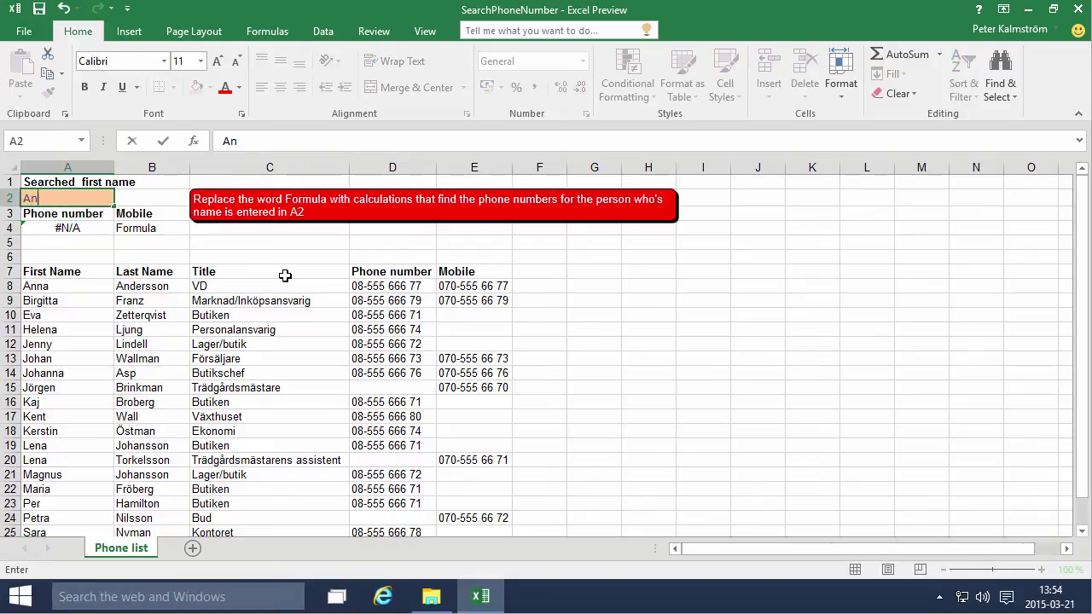
type("na")
key("Return")
key("Up")
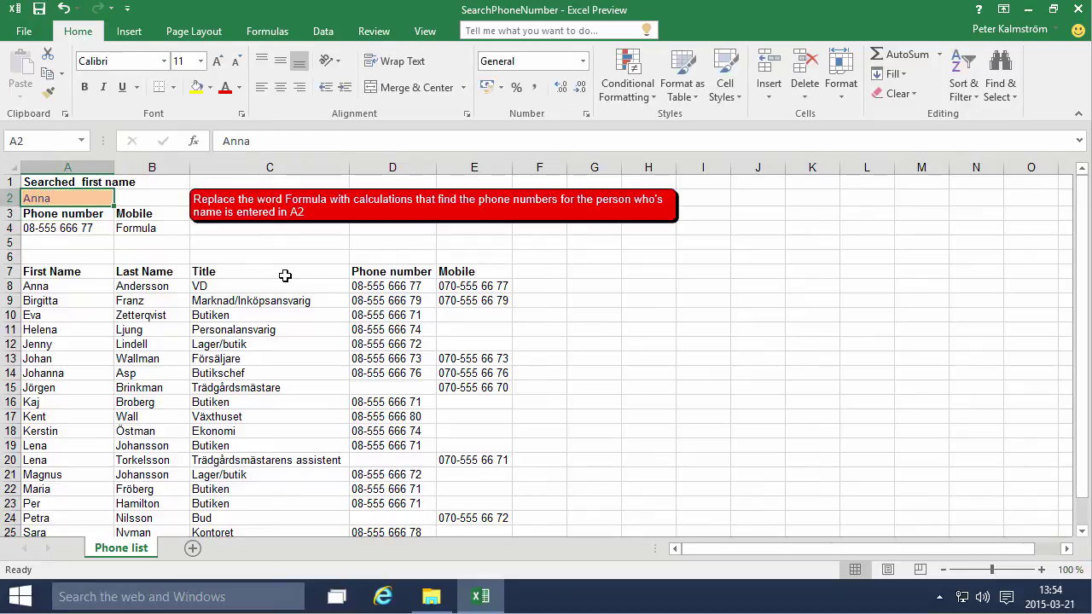
type("Kaj")
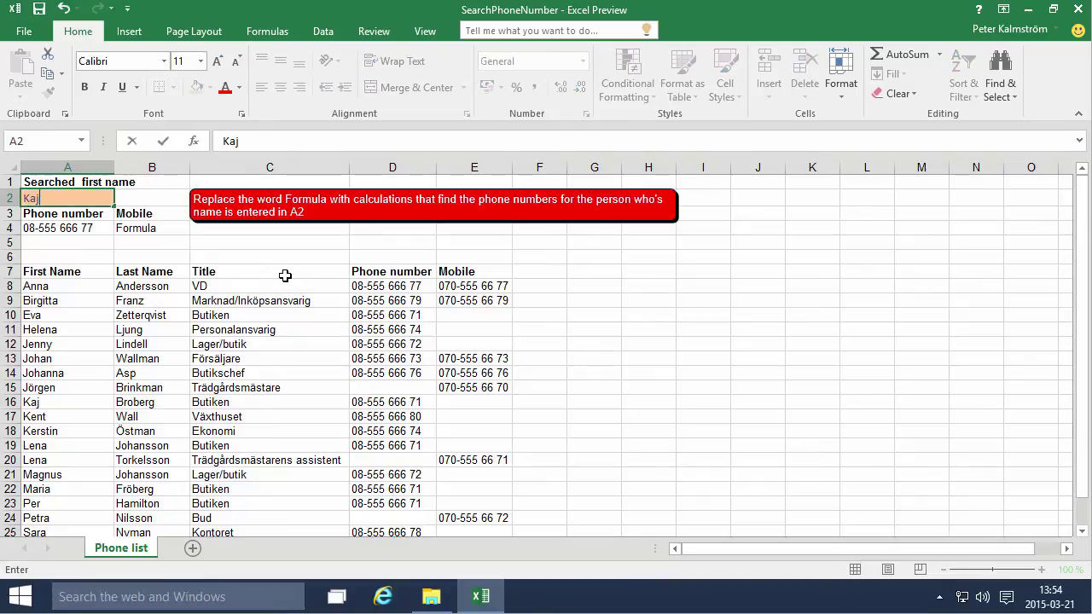
key("Return")
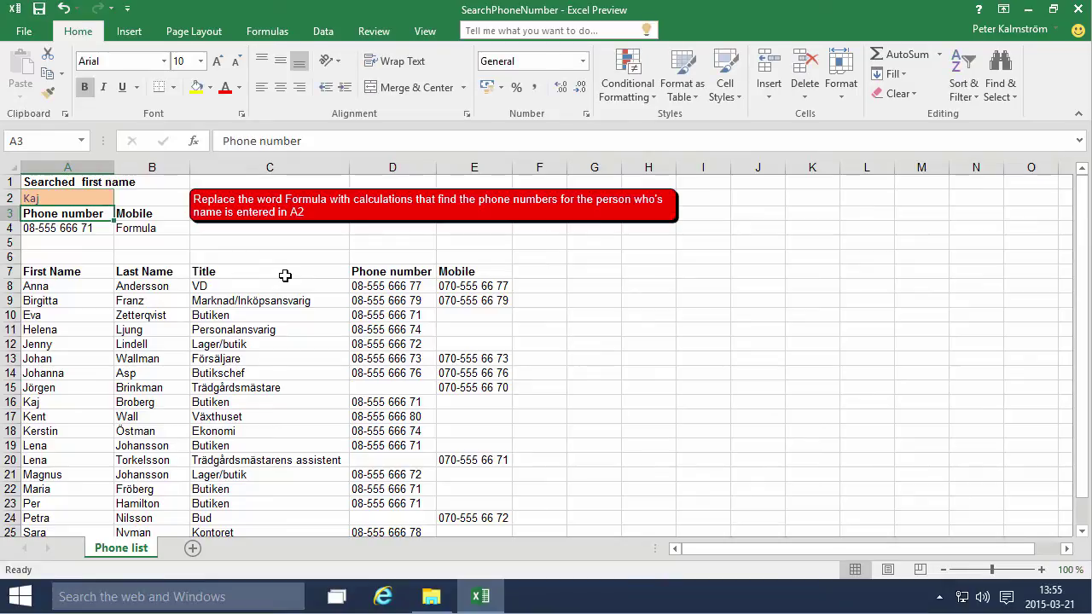
key("Up")
key("Down")
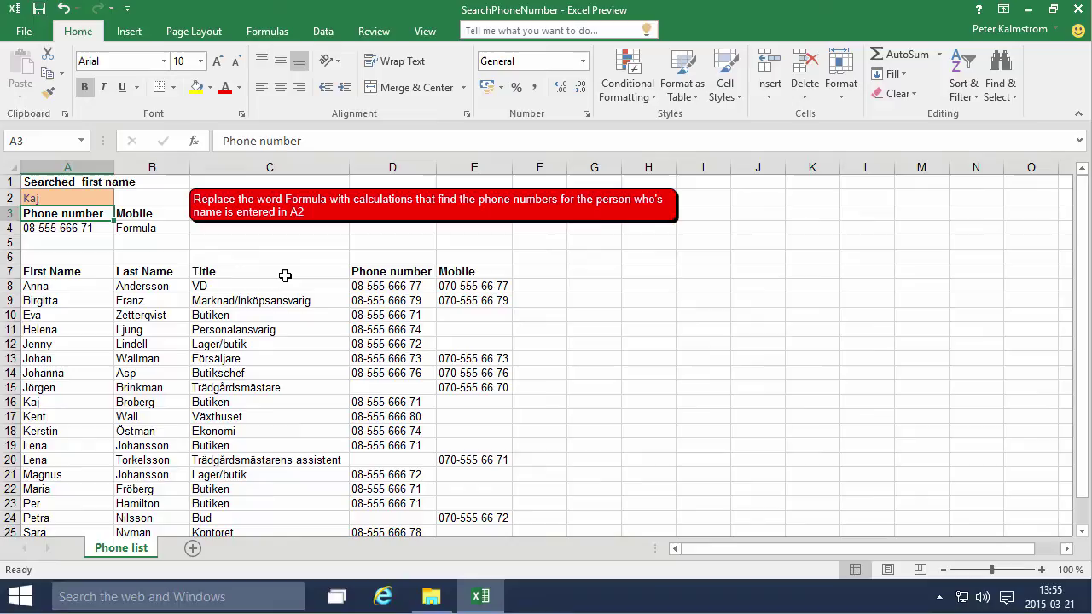
key("Up")
key("Delete")
key("Down")
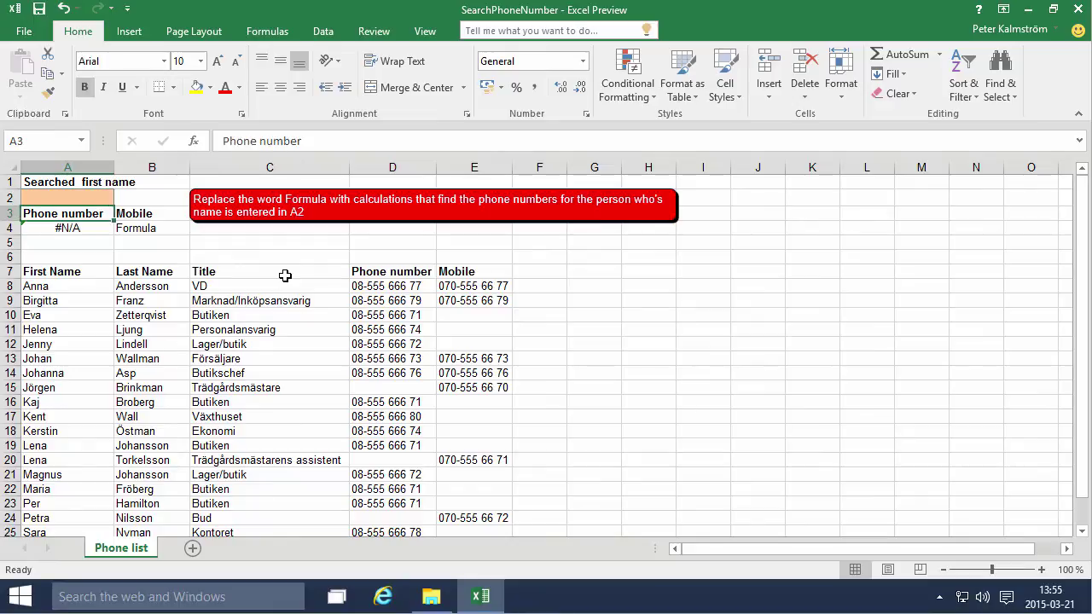
key("Up")
key("Down")
key("Down")
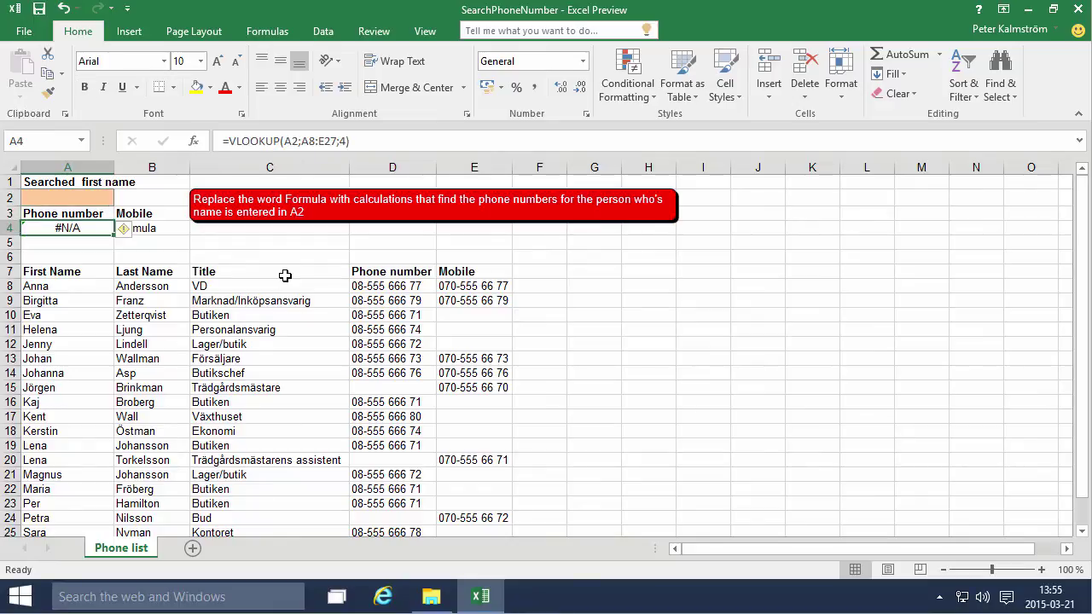
Step: Change A4 to =IF(A2<>"";VLOOKUP(A2;A8:E27;4);"") so it shows blank for an empty A2
left_click(224, 141)
type("I")
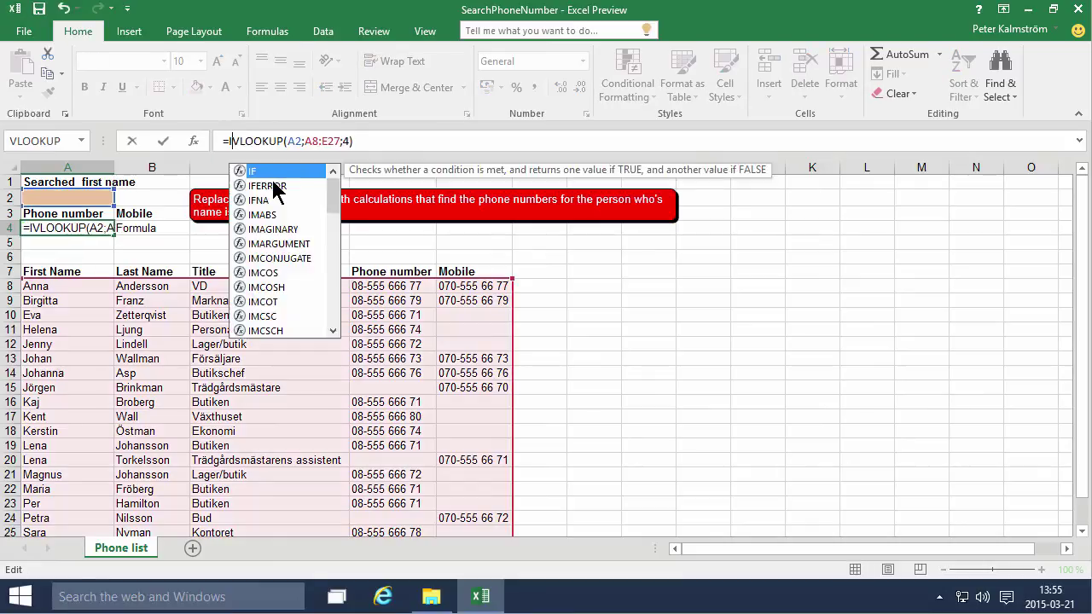
type("f(")
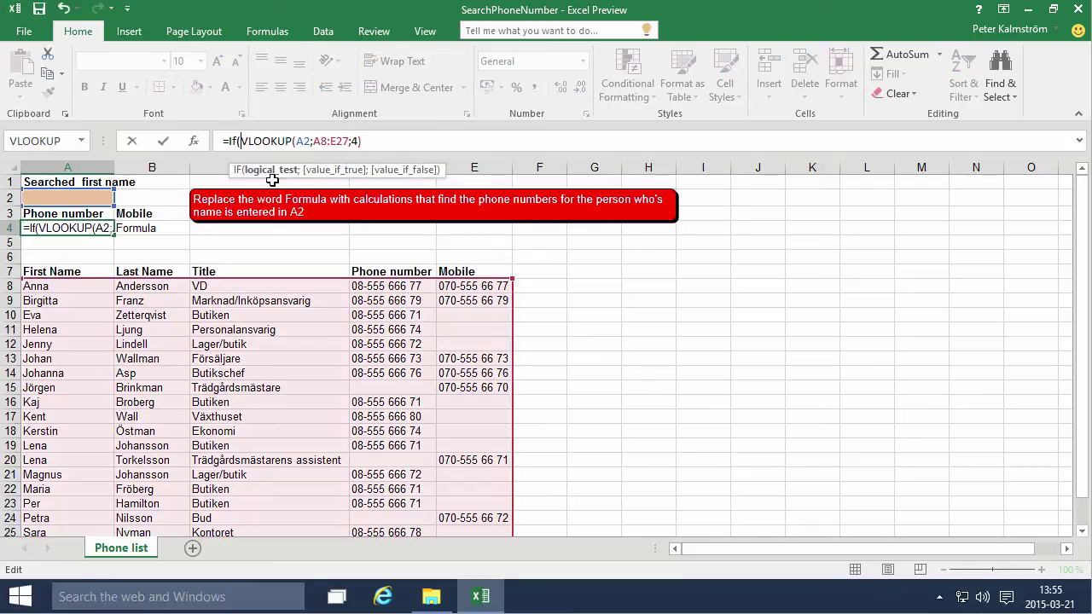
left_click(83, 198)
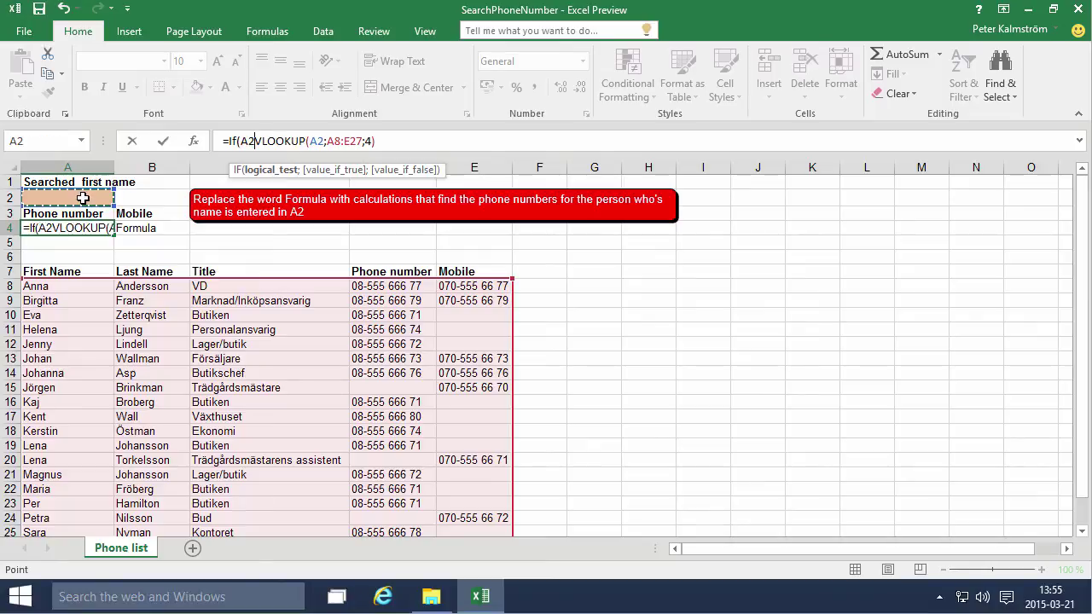
type("<")
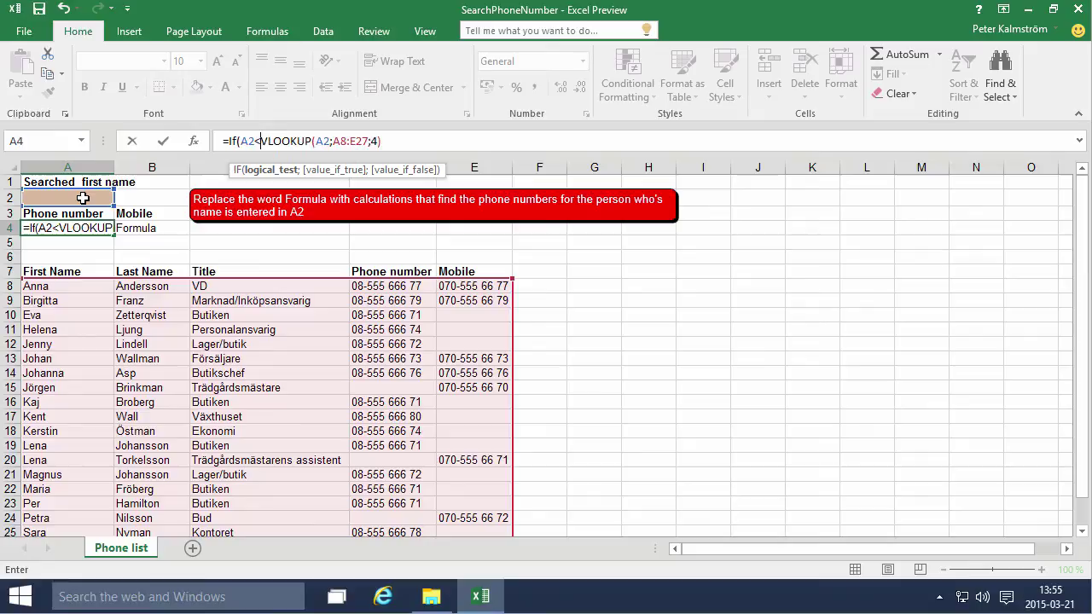
type(">\"\"")
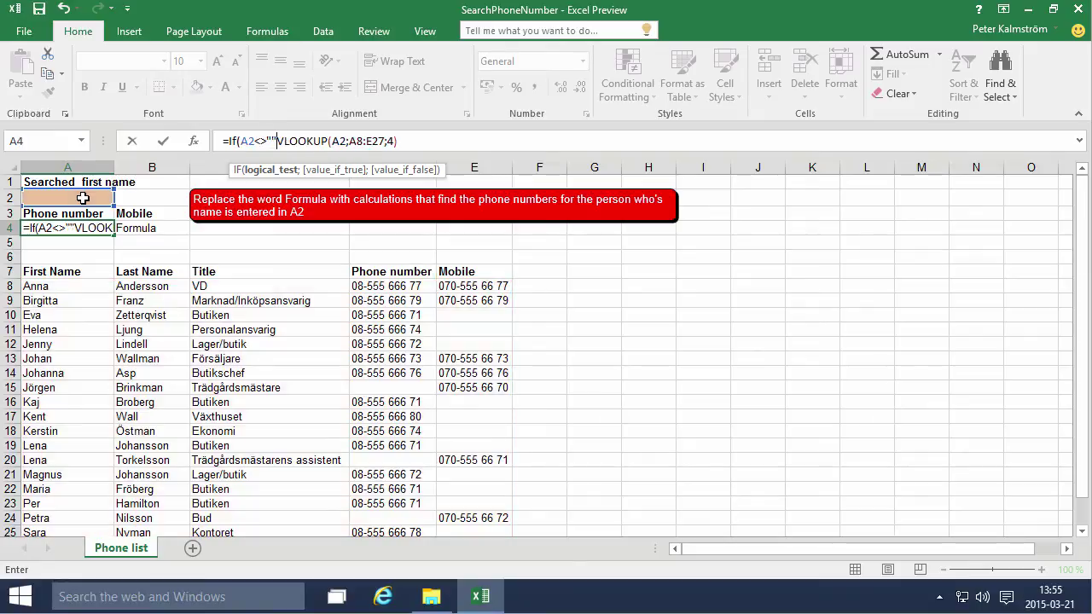
type(";")
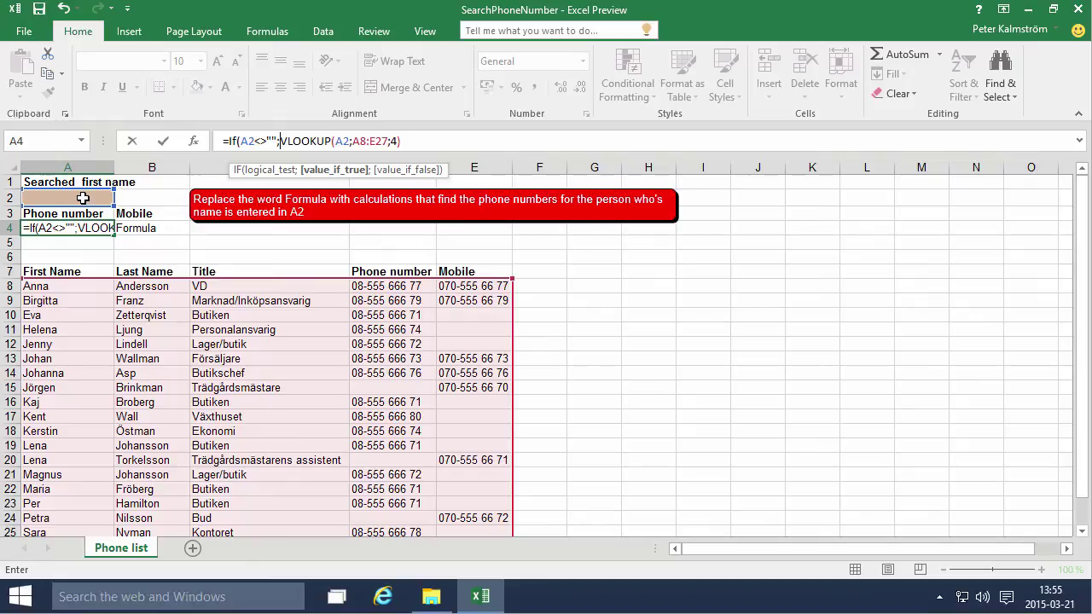
key("End")
left_click(419, 142)
type(";")
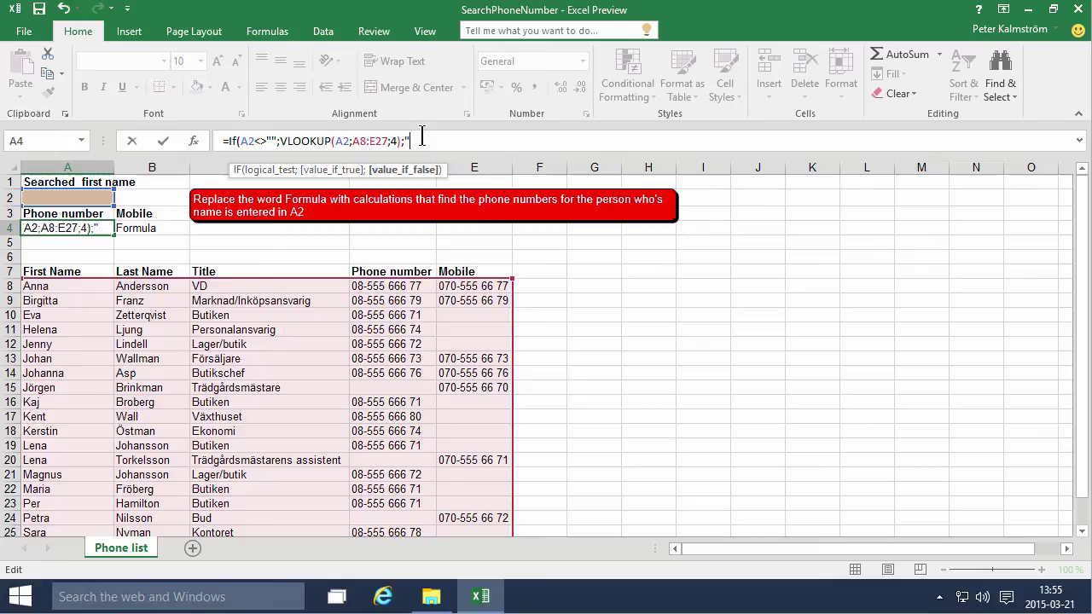
type("\"\")")
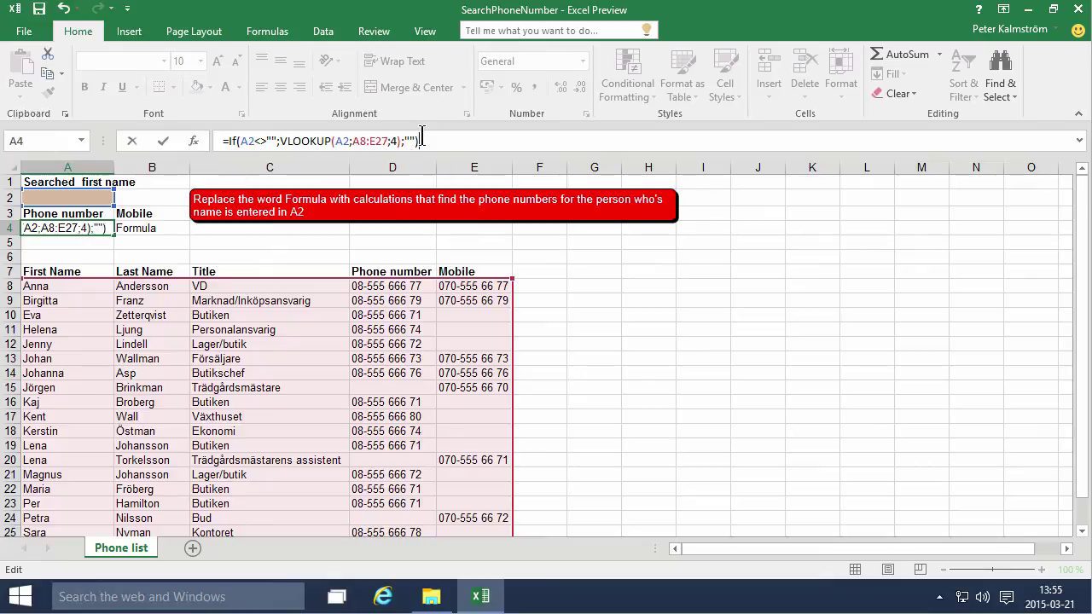
key("Return")
Step: Enter Maria in A2 as the search name
key("Up")
key("Up")
key("Up")
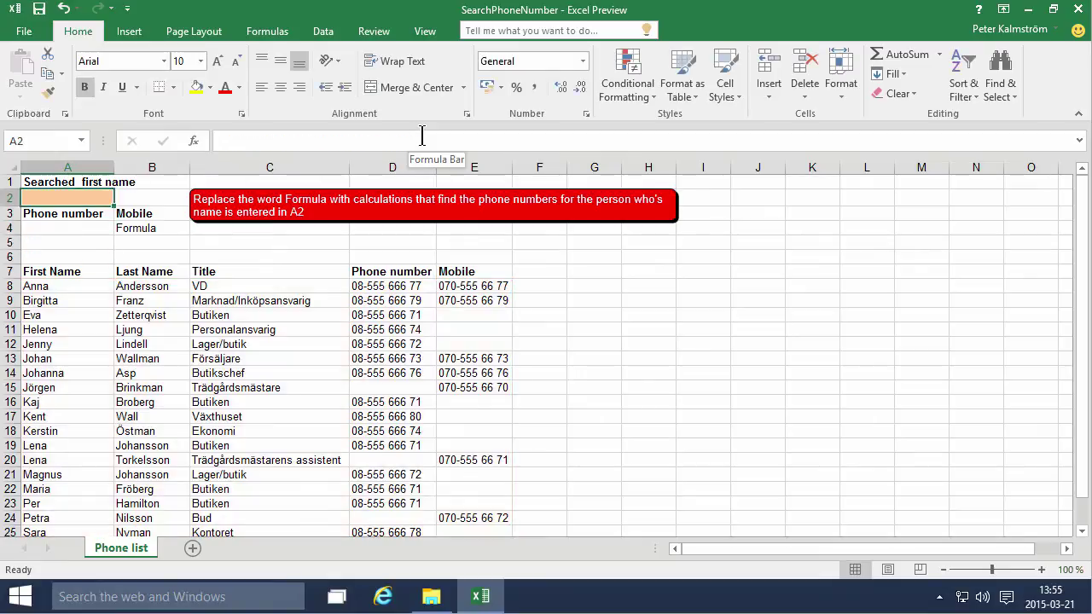
key("Down")
key("Up")
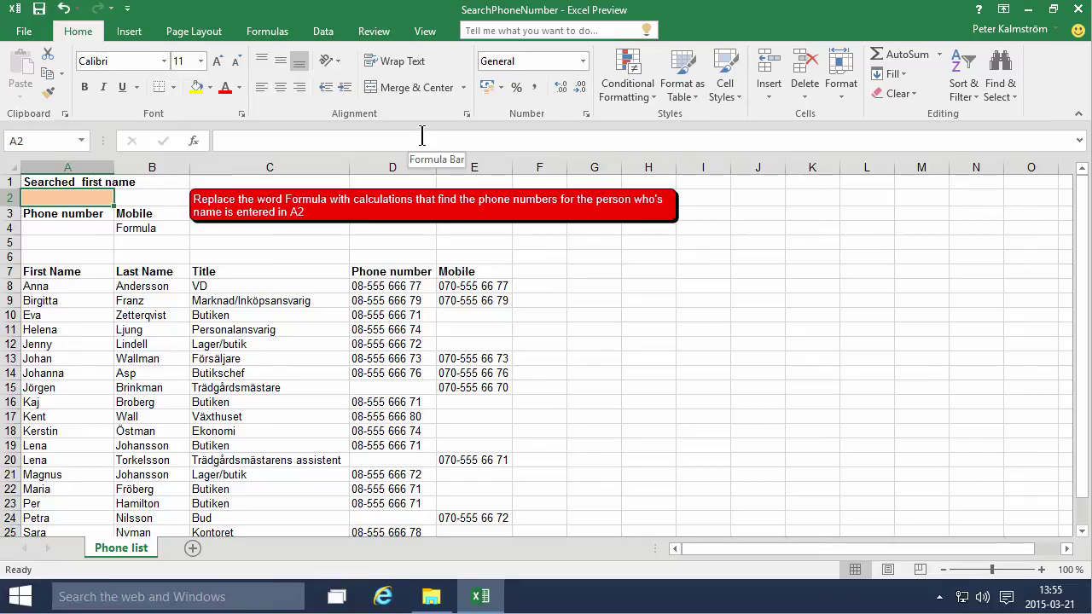
type("Maria")
key("Return")
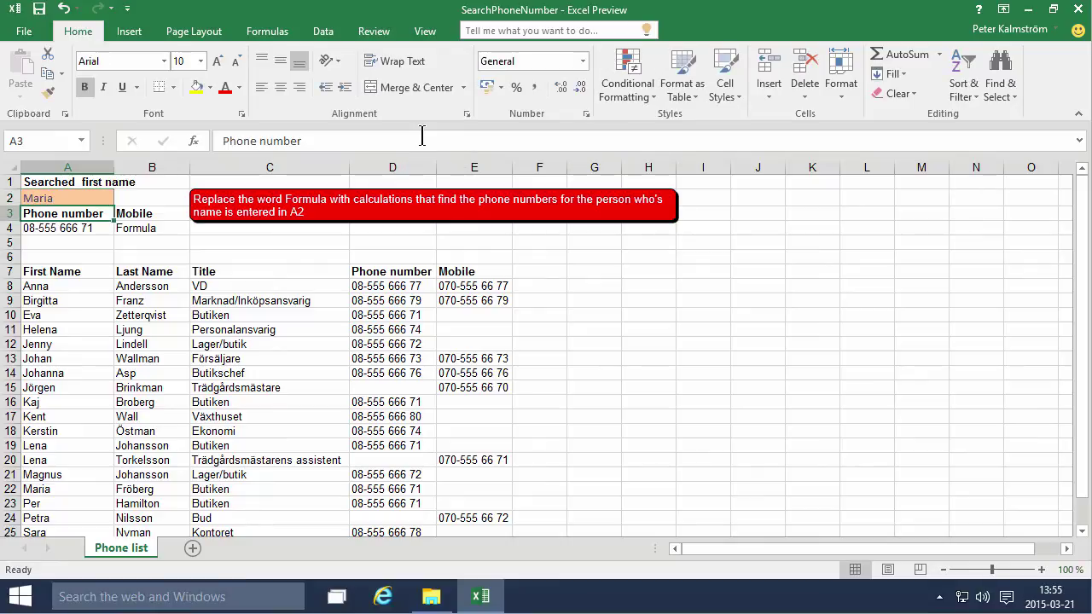
Step: Search for Superman in A2 and check column A's names to confirm he isn't listed
key("Up")
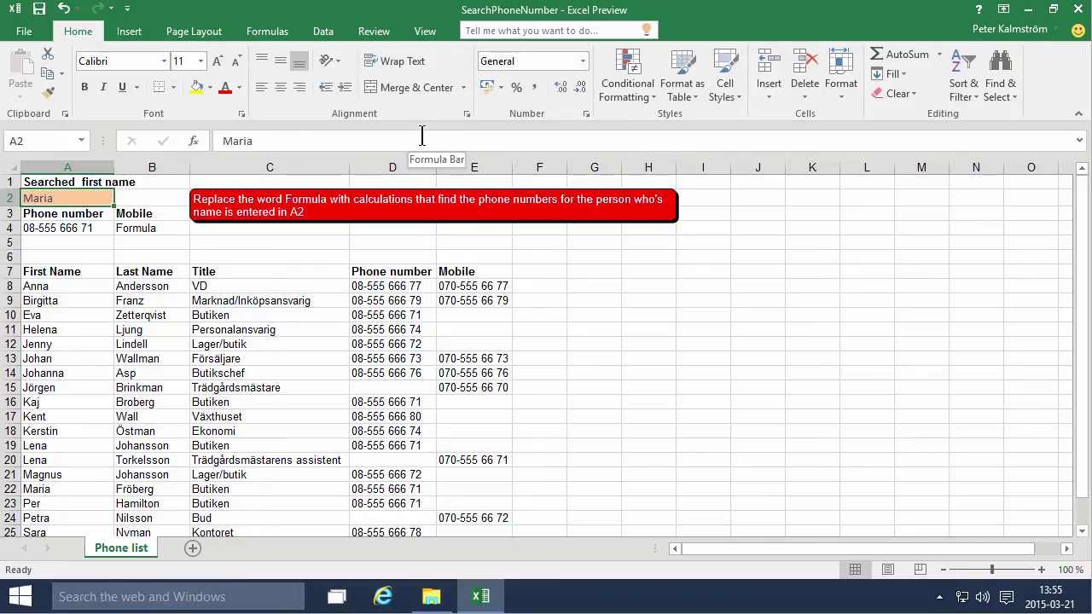
type("Sup")
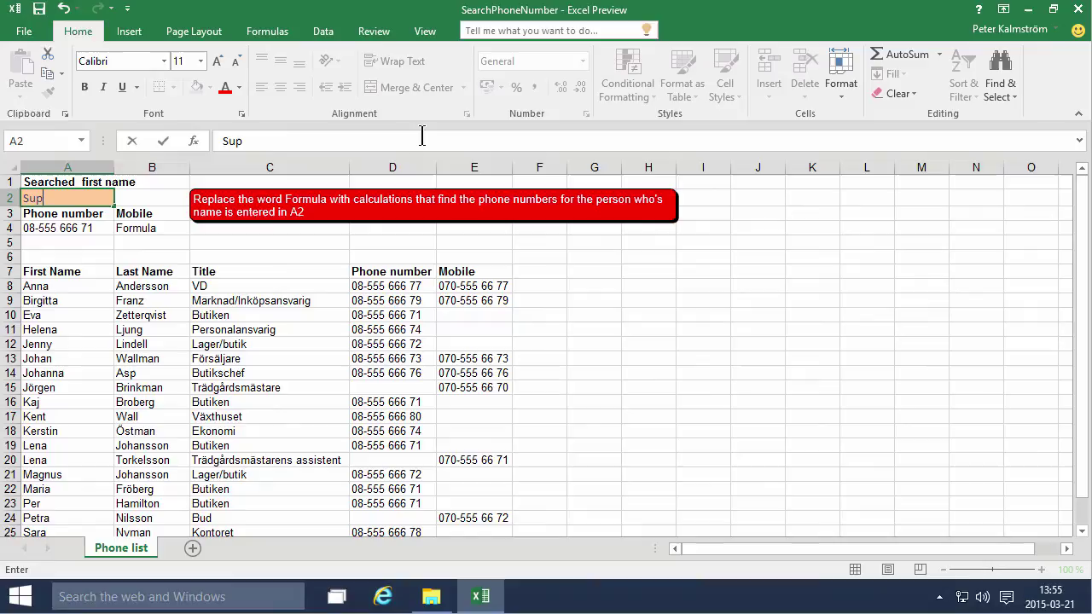
type("erm")
type("an")
key("Return")
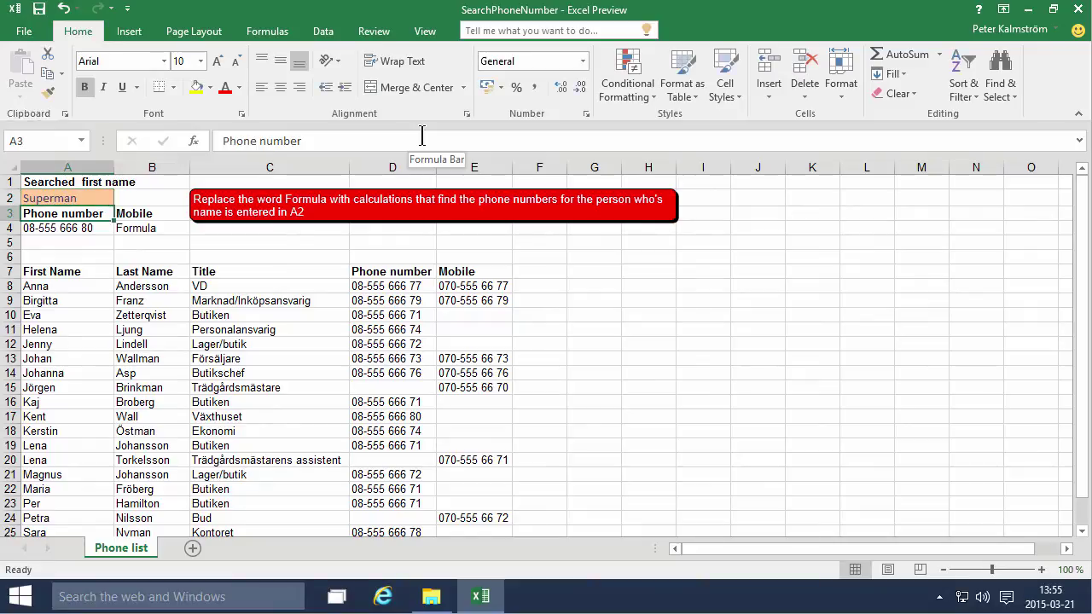
key("Up")
key("Up")
key("Down")
key("Down")
key("Down")
key("Down")
key("Down")
key("Down")
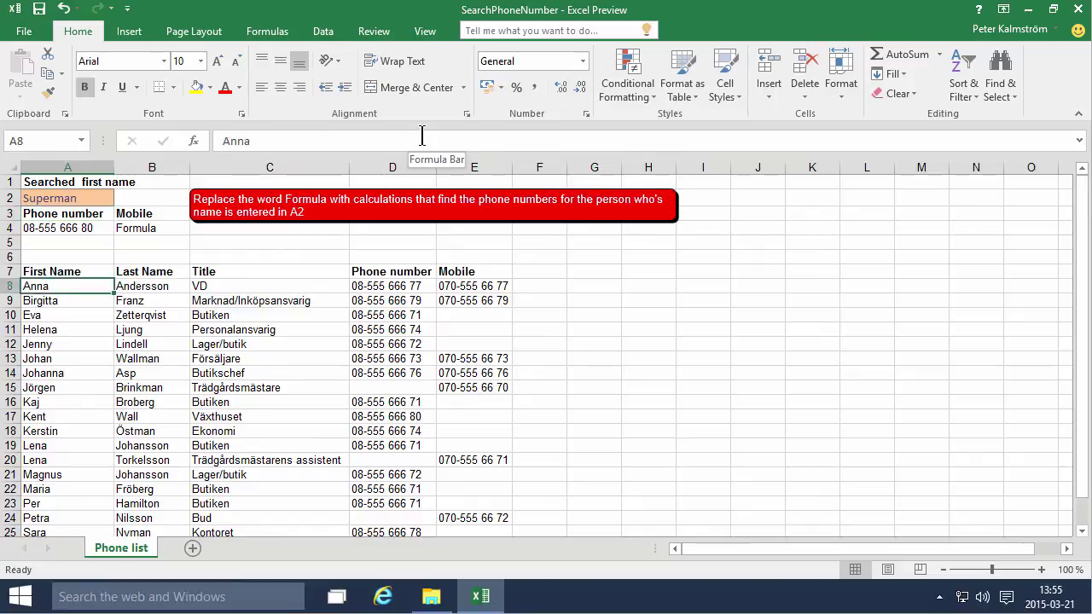
key("Down")
key("Down")
key("Down")
key("Down")
key("Down")
key("Down")
key("Down")
key("Down")
key("Down")
key("Down")
key("Down")
key("Down")
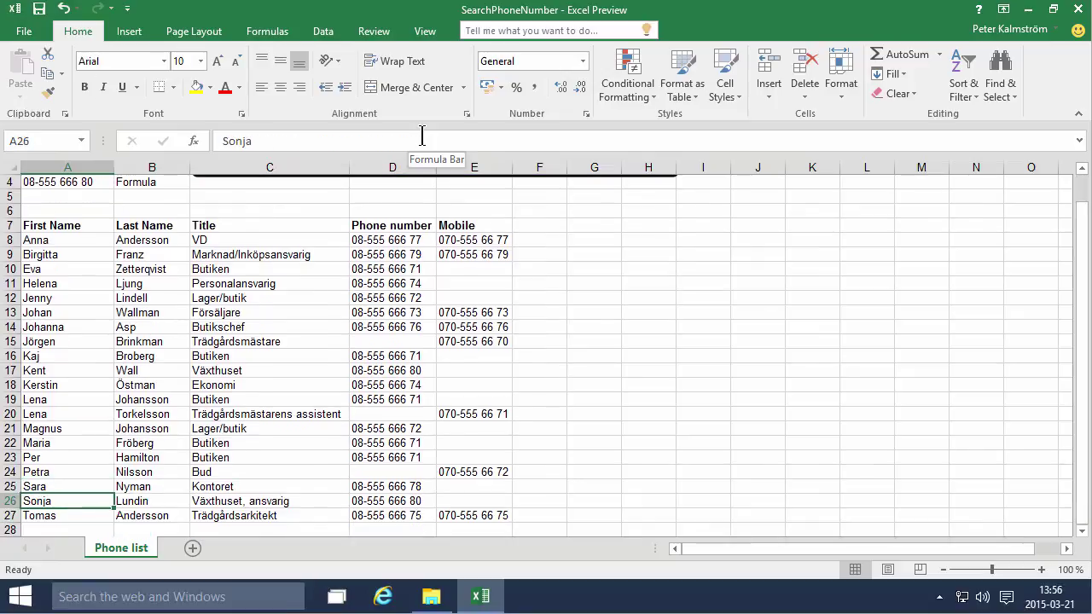
key("Up")
key("Up")
key("Up")
key("Up")
key("Up")
key("Up")
key("Up")
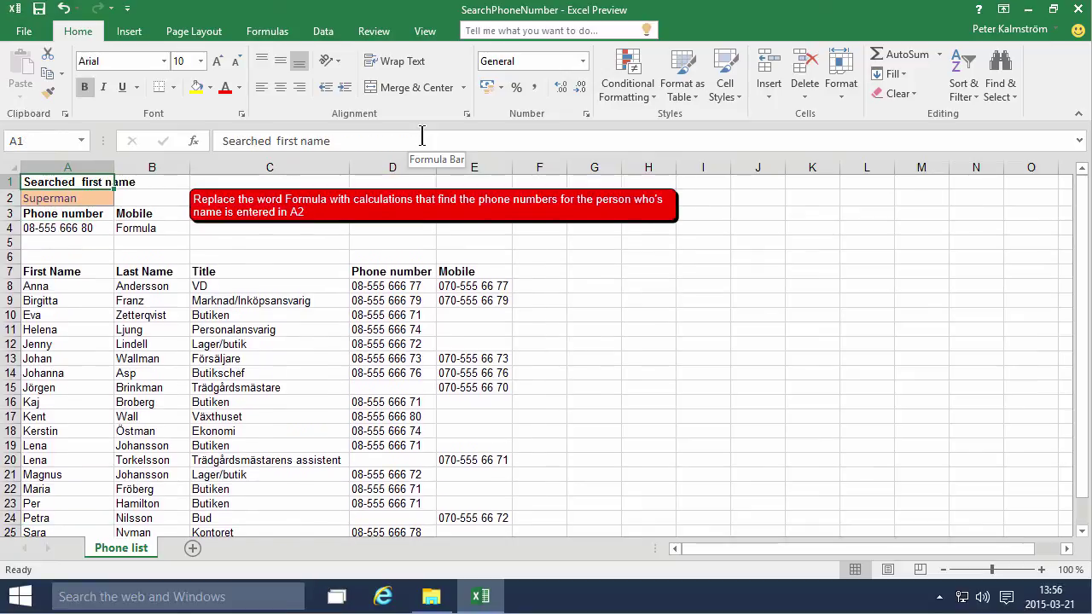
key("Down")
key("Down")
key("Down")
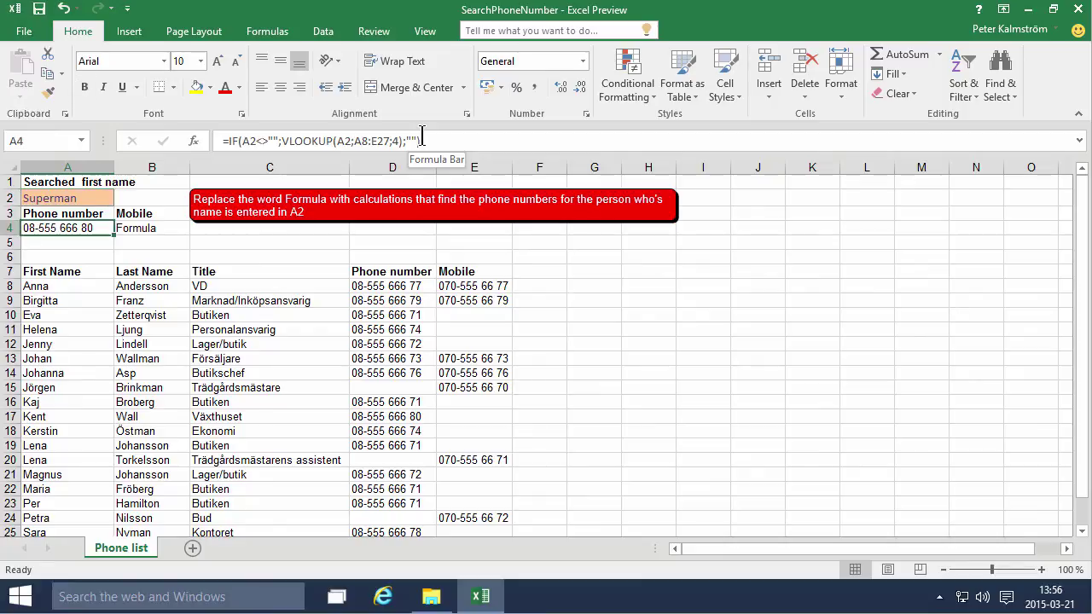
Step: Add FALSE as the exact-match argument after the column number 4 in A4's VLOOKUP
left_click(399, 140)
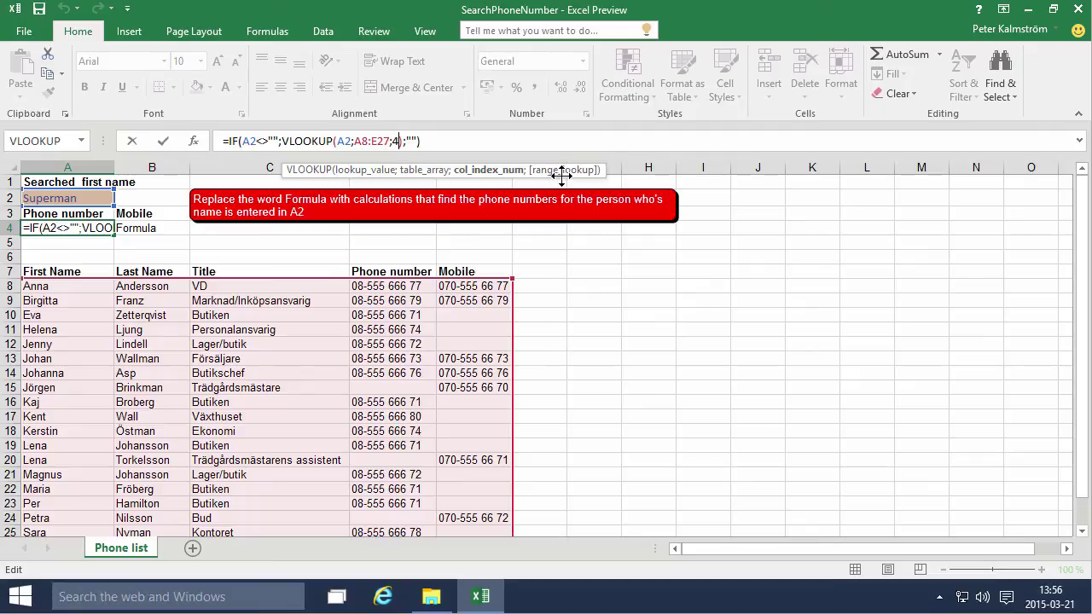
type(";f")
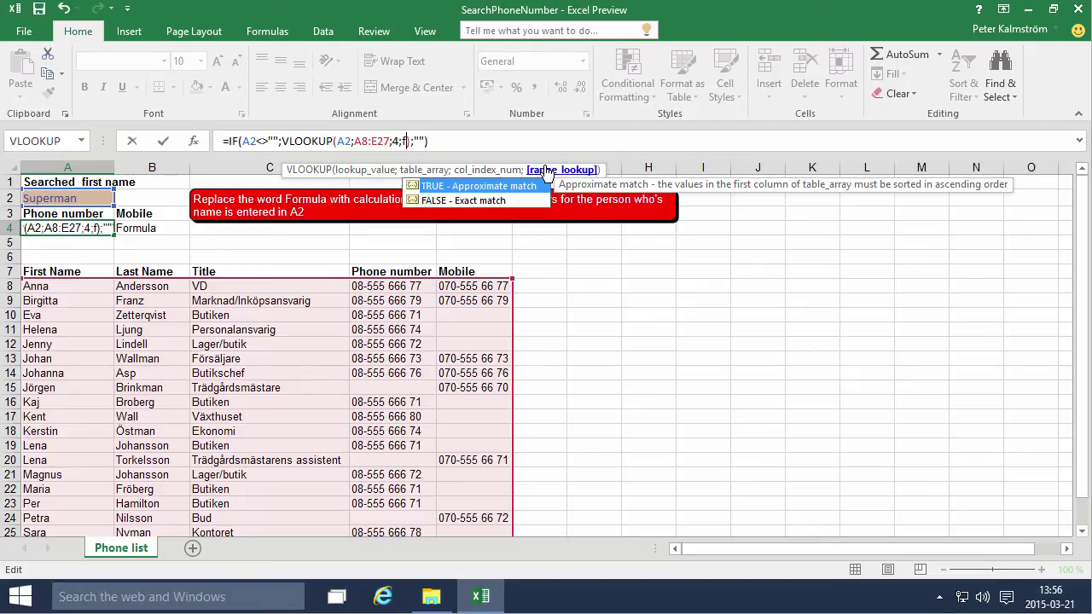
key("Down")
key("Tab")
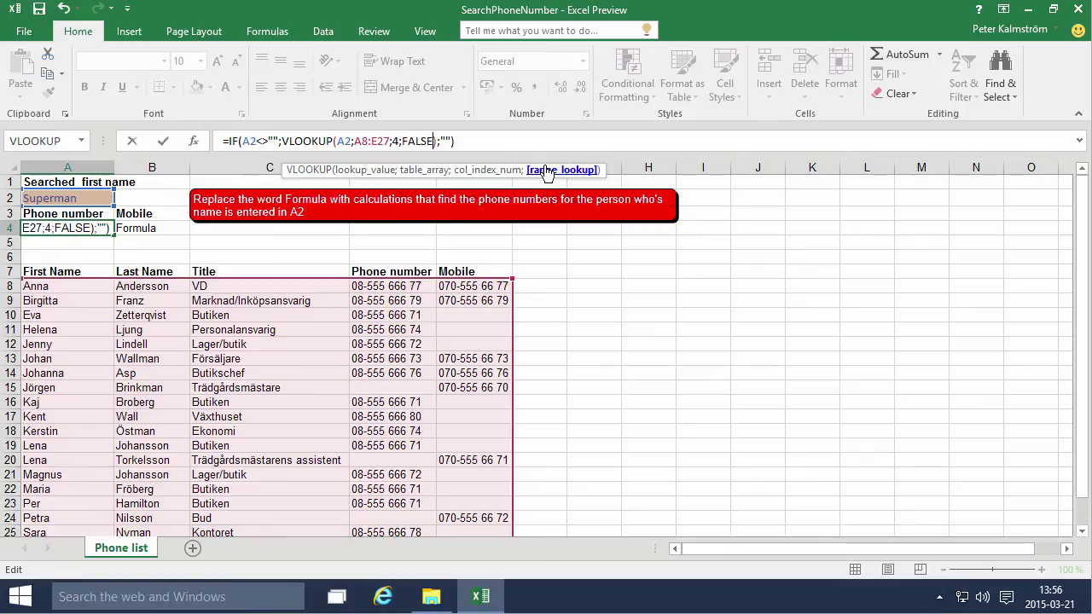
key("Return")
key("Up")
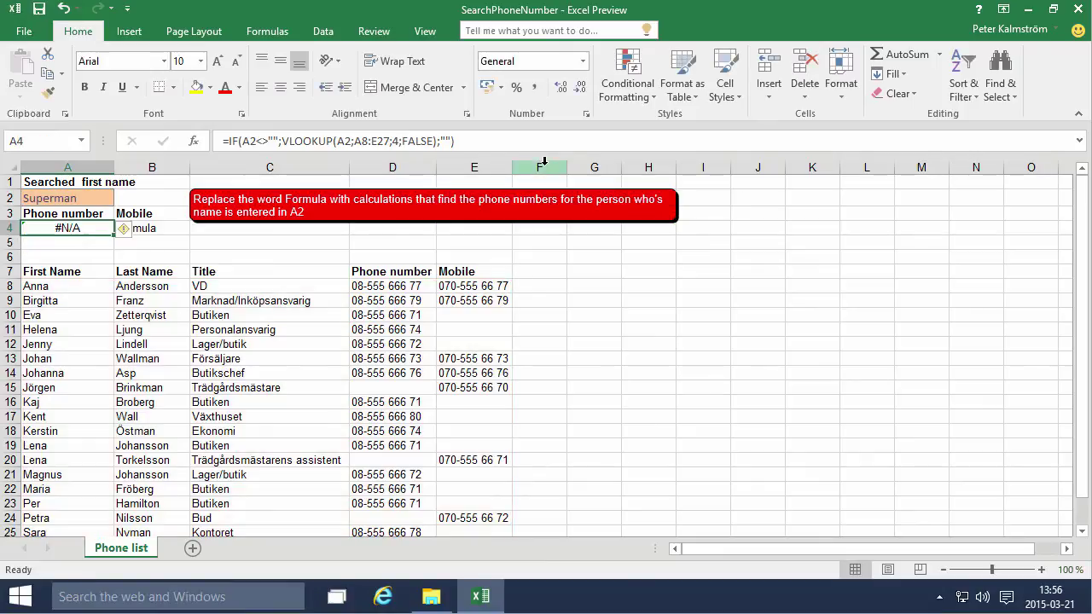
key("Up")
key("Down")
Step: Begin B4 with =IF(A2="";""; and start typing vl for the lookup function
left_click(171, 228)
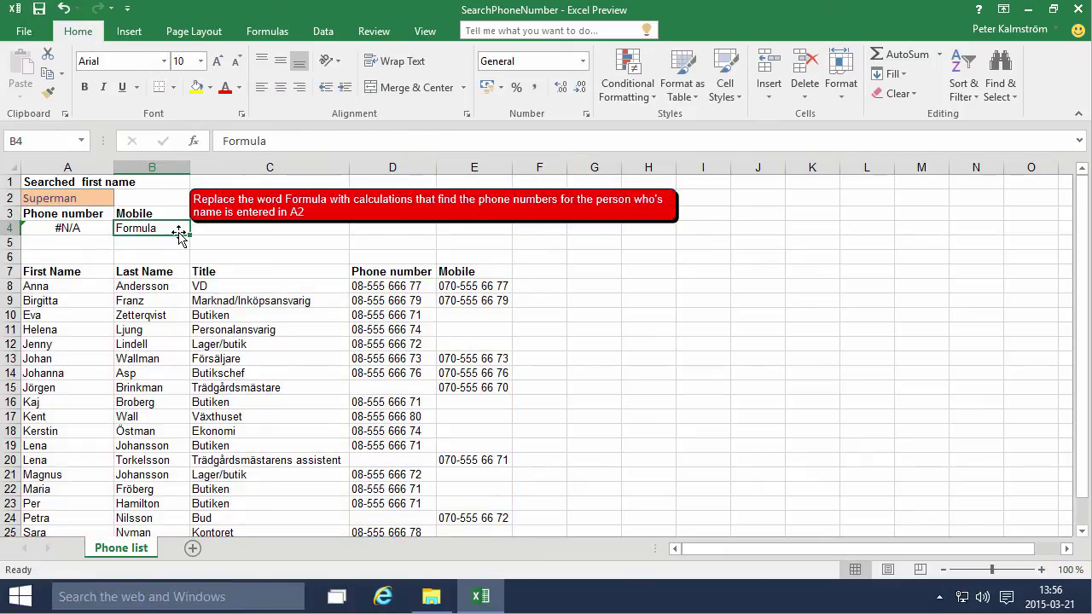
type("=I")
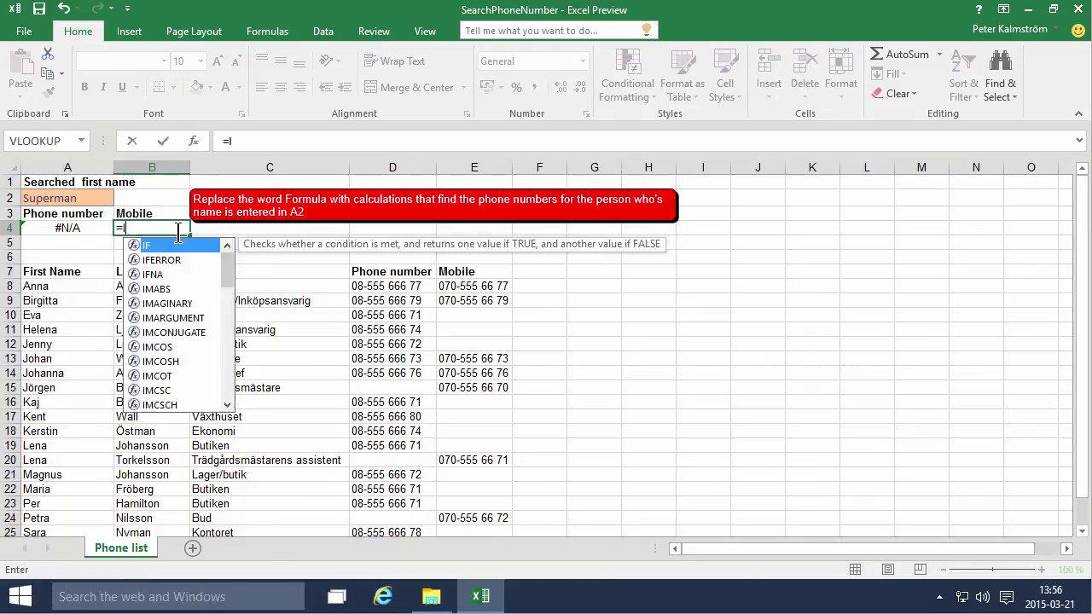
type("f(")
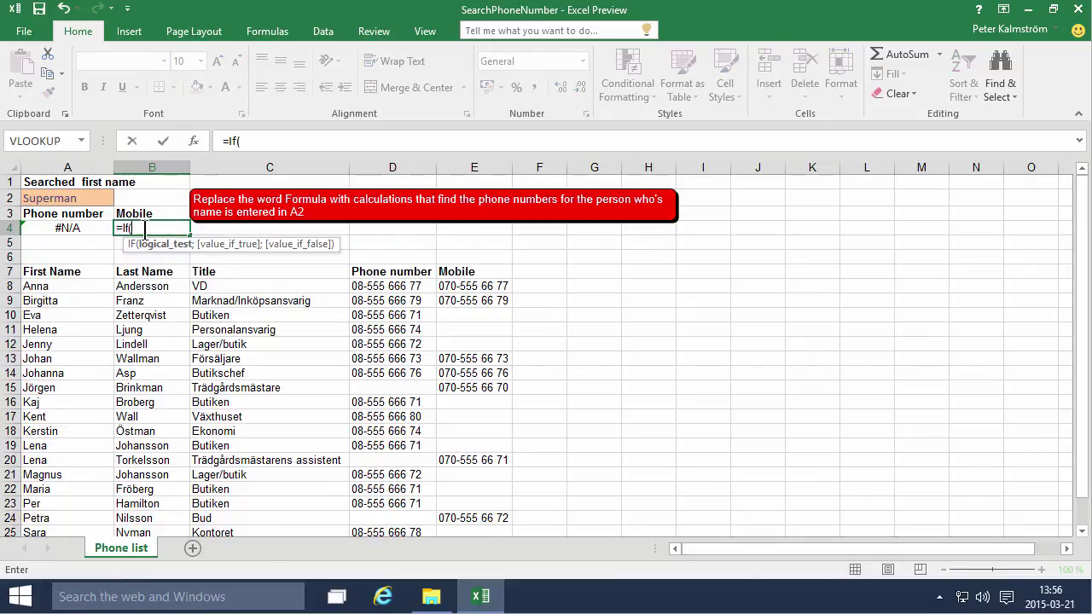
left_click(49, 198)
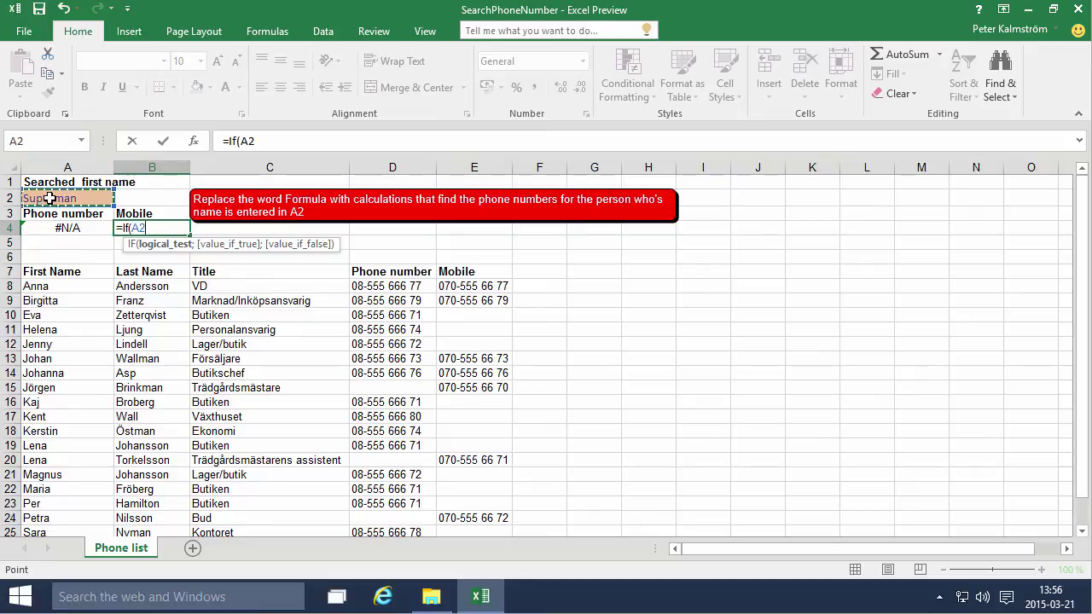
type("=")
type("\"\"")
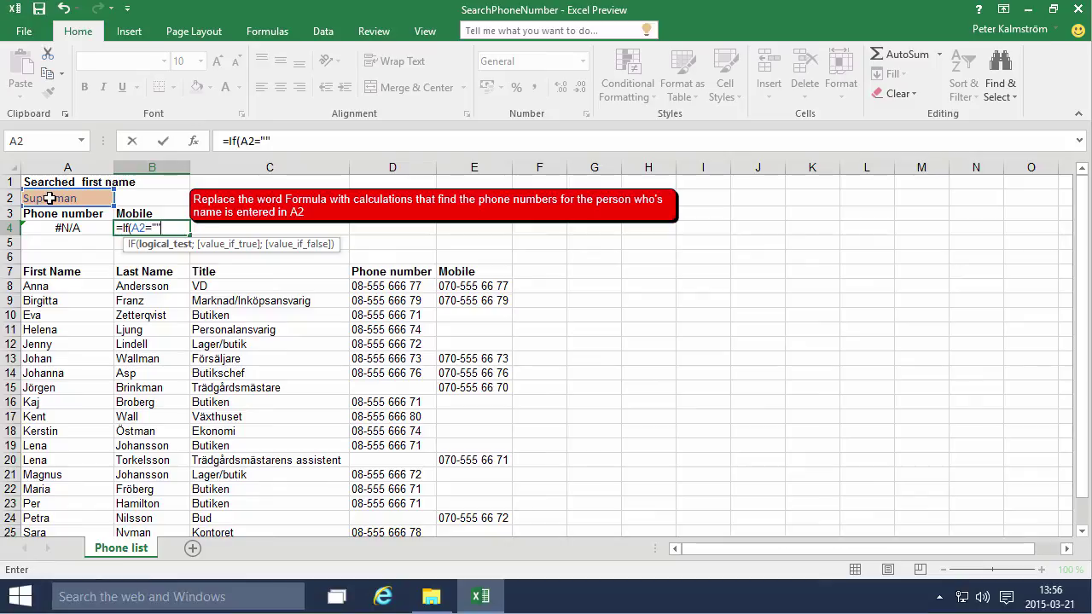
type(";\"\"")
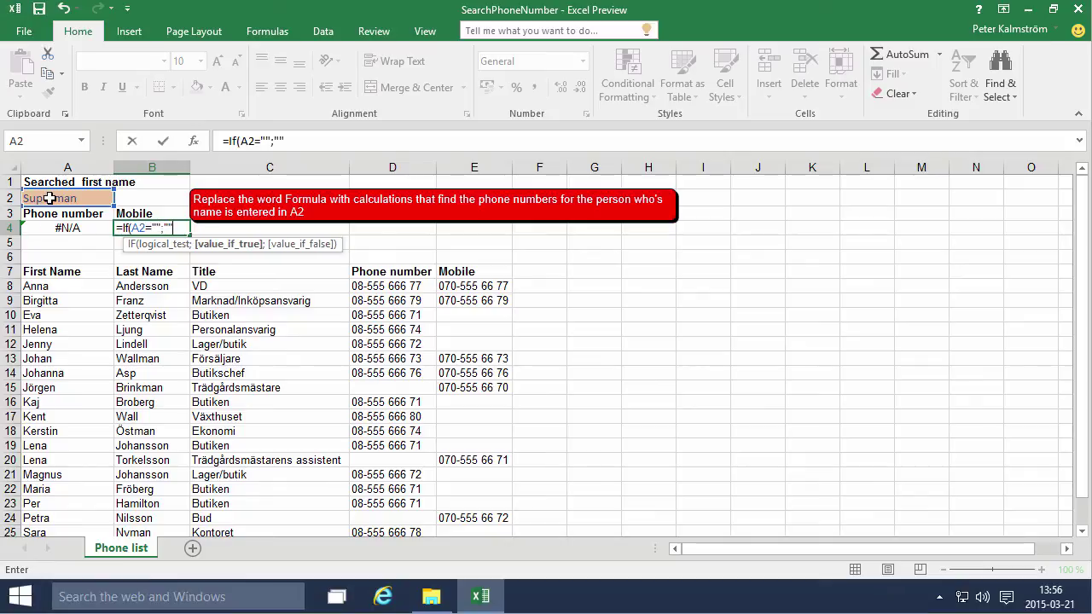
type(";")
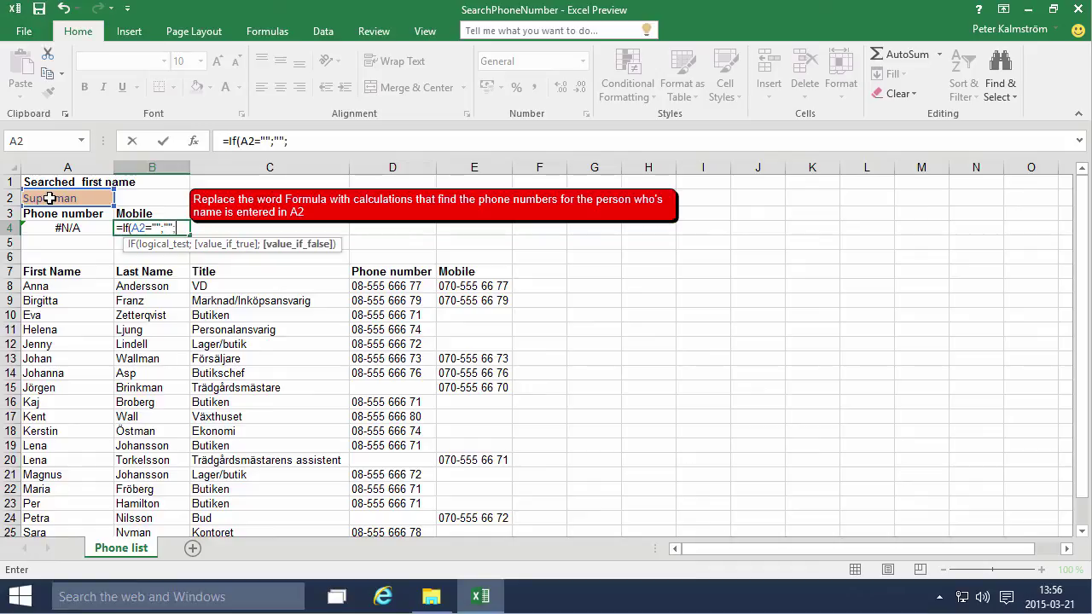
type("v")
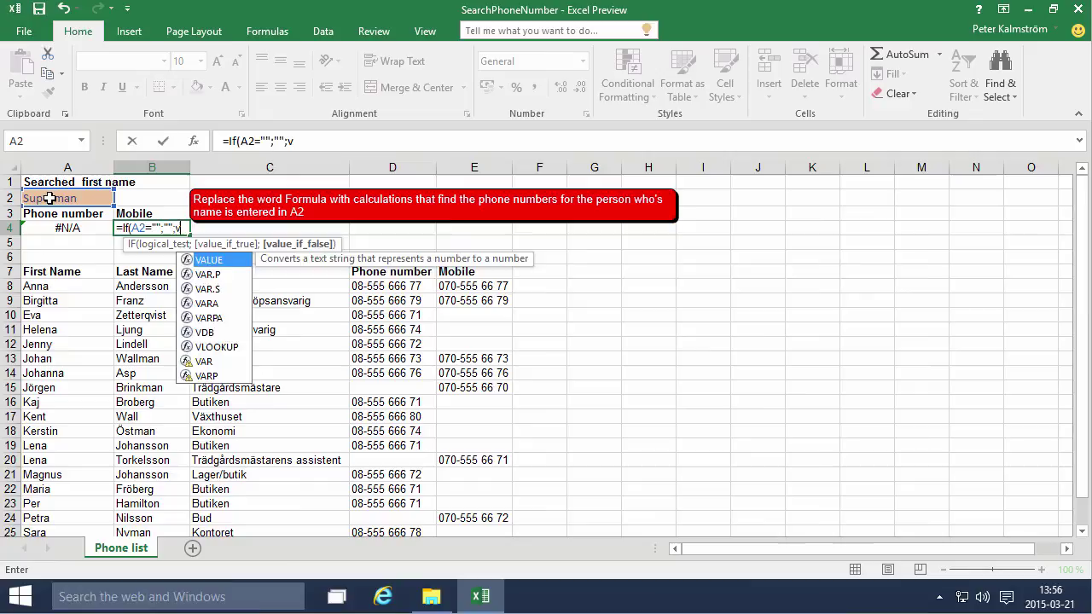
type("l")
Step: Insert VLOOKUP in B4 with lookup value A2, range A8:E27 and column 5
key("Tab")
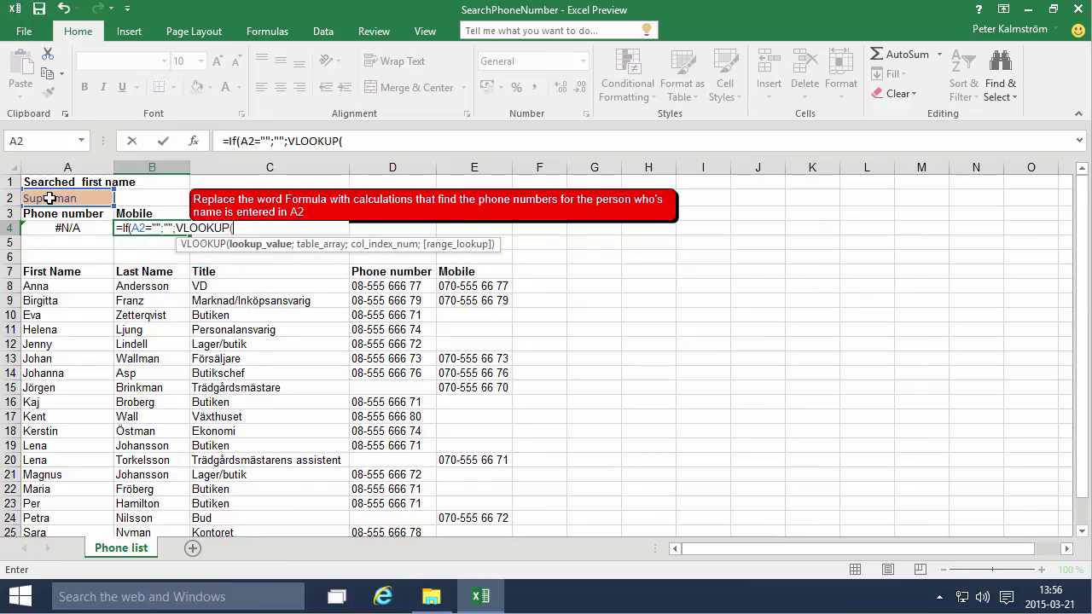
left_click(50, 198)
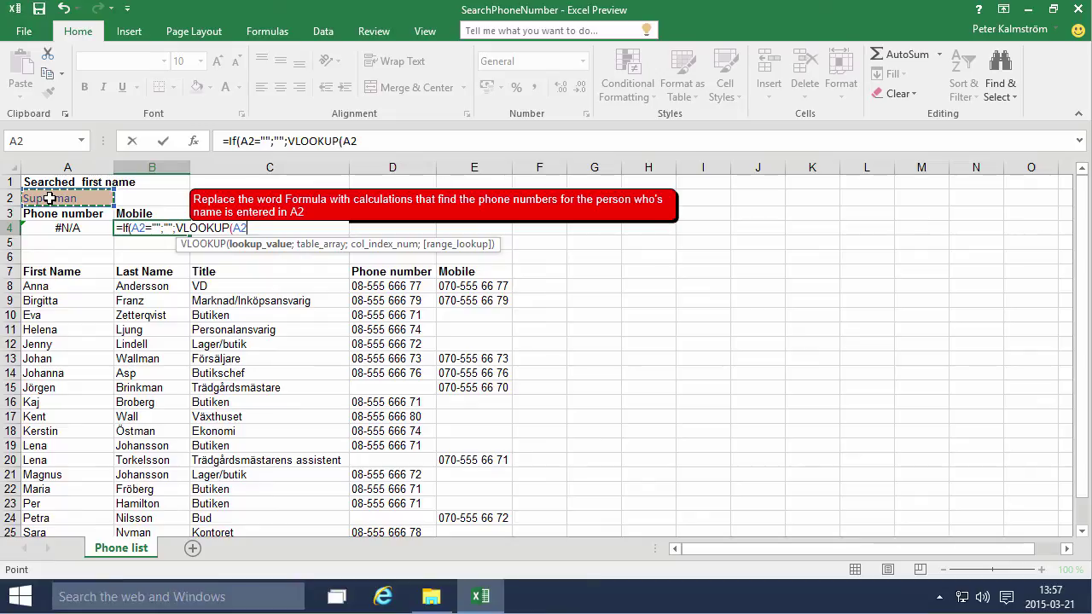
type(";")
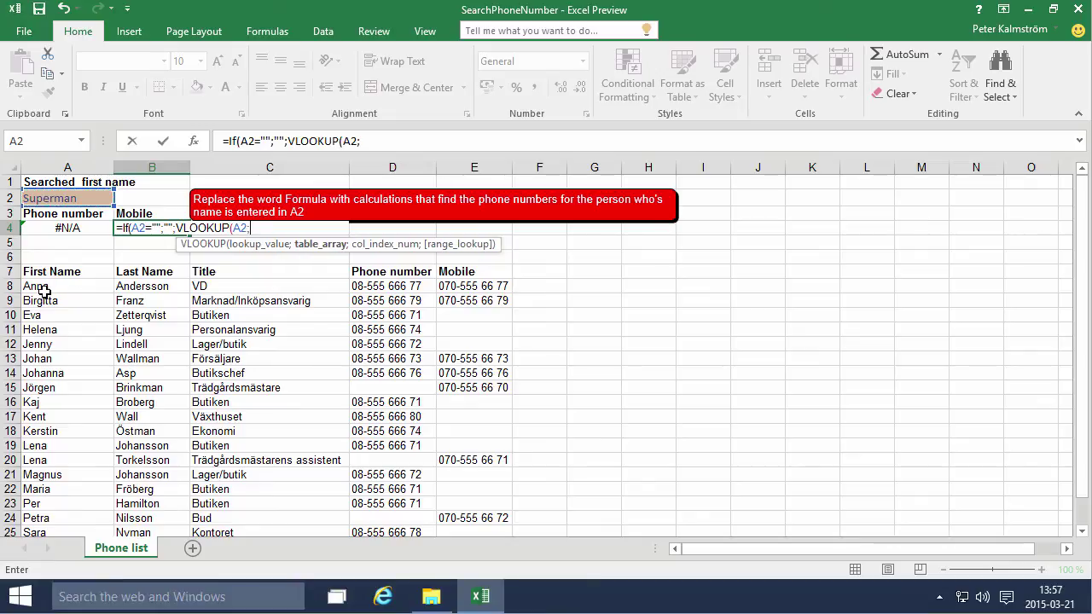
mouse_move(40, 287)
left_mouse_down()
mouse_move(373, 505)
mouse_move(468, 499)
left_mouse_up()
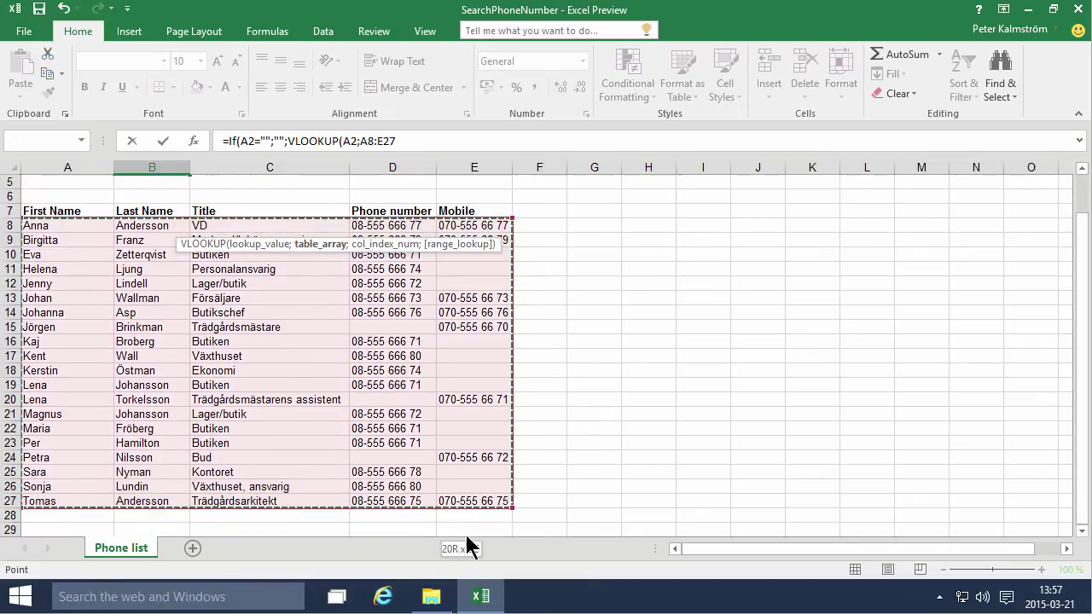
type(";6")
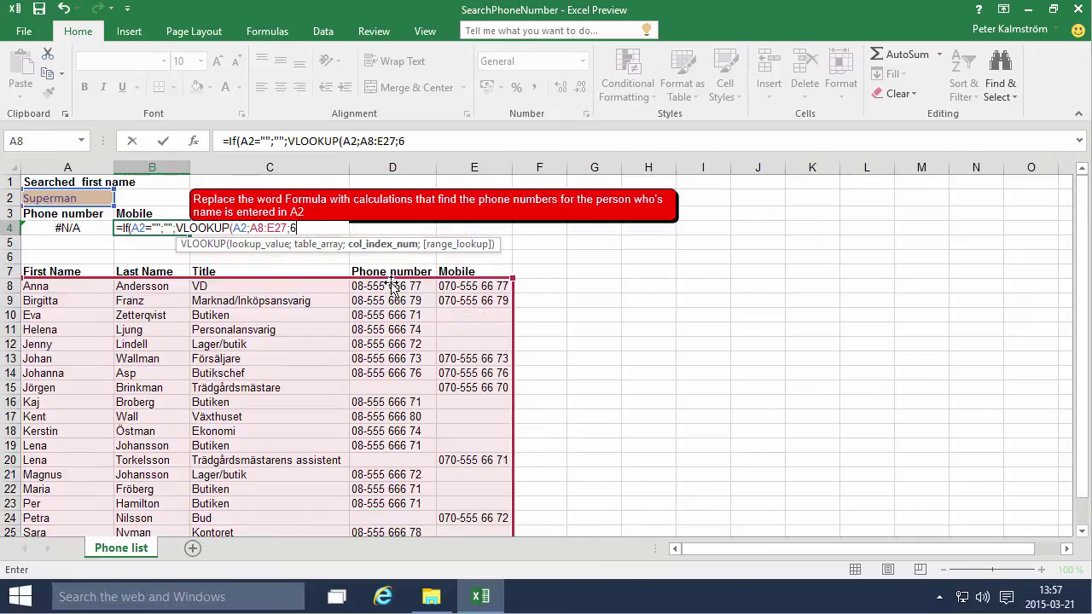
key("BackSpace")
type("5;")
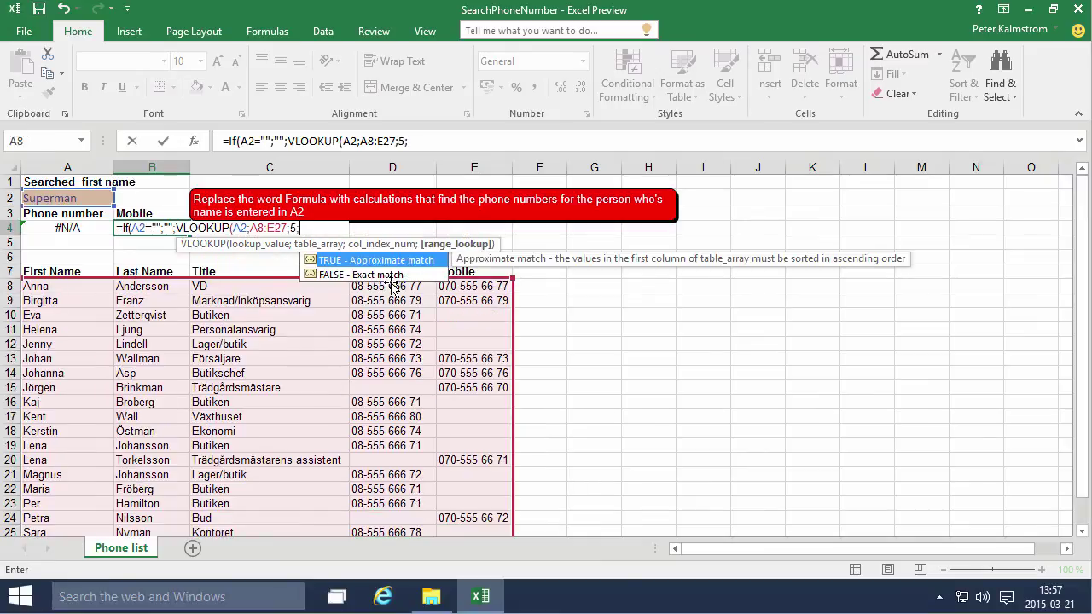
Step: Add FALSE for exact match, close the formula, and accept Excel's suggested correction
key("Down")
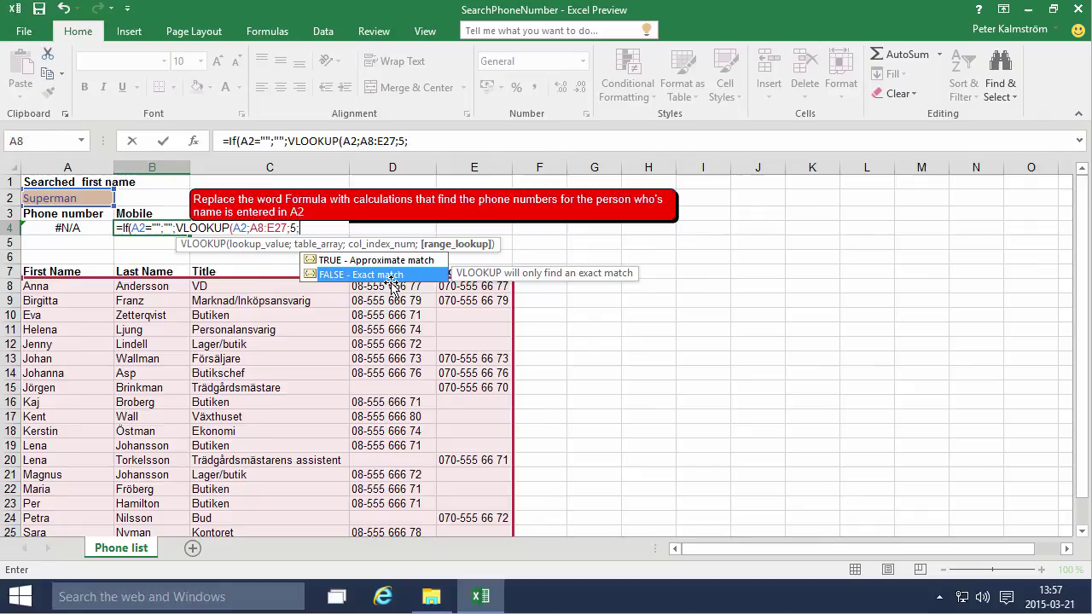
key("Tab")
type(")")
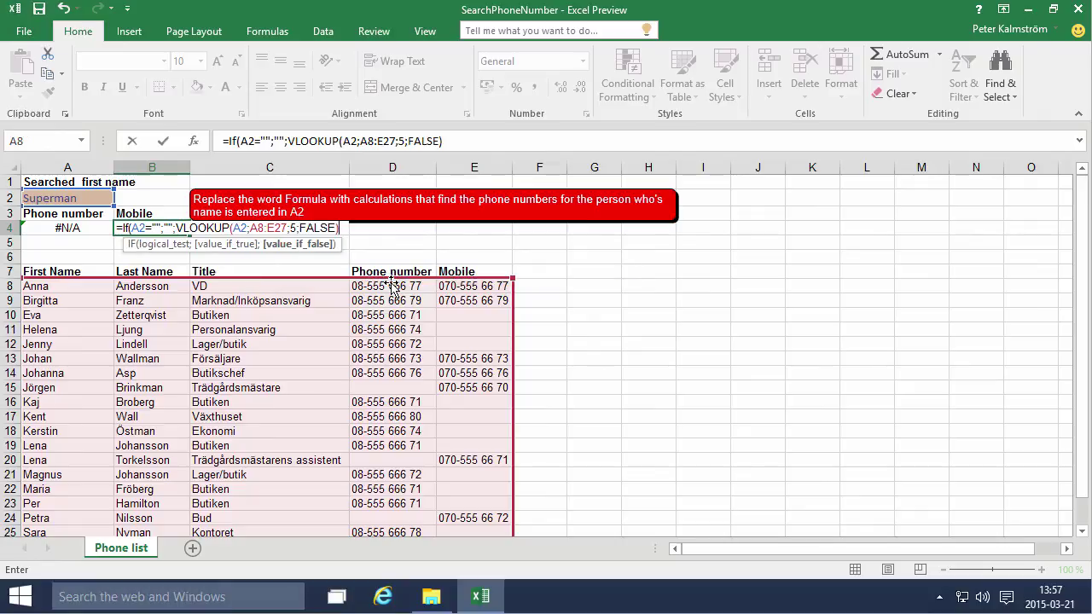
key("Return")
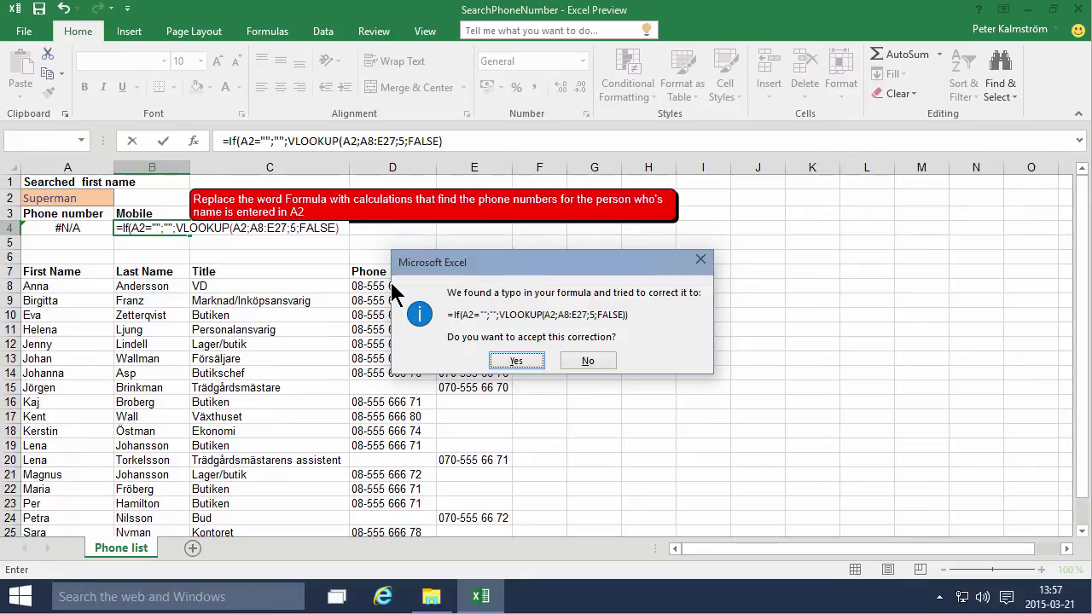
key("Return")
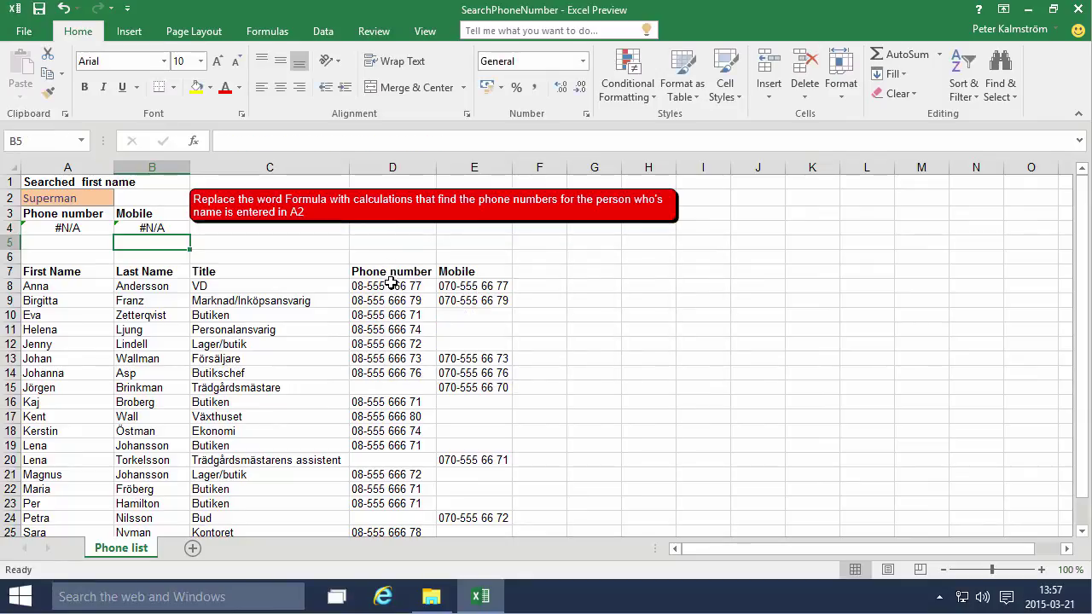
key("Up")
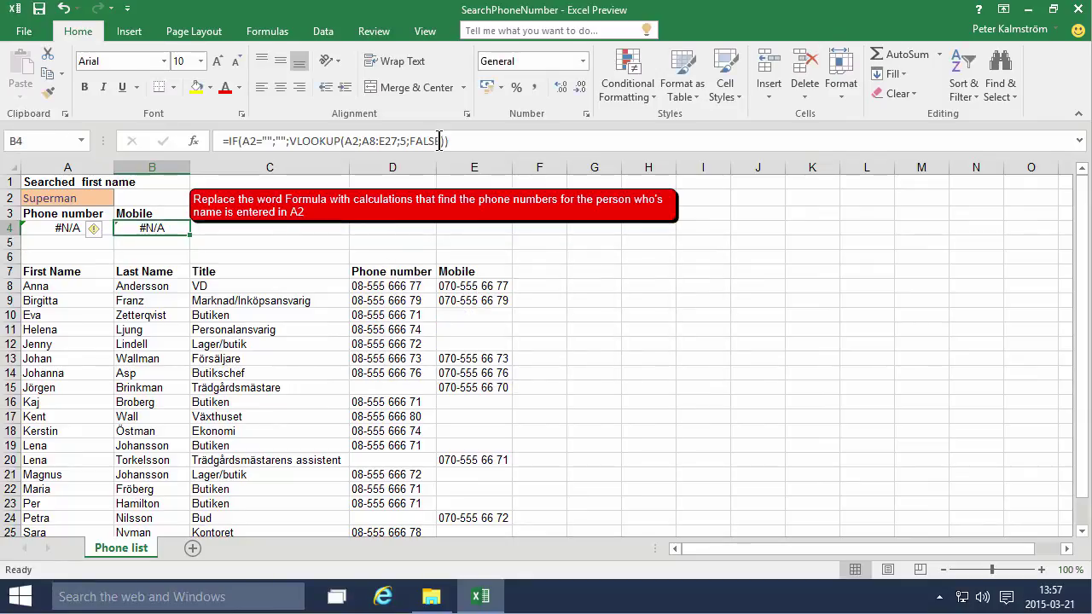
Step: Search for Maria in A2 and check her phone and missing mobile in row 22
left_click(457, 142)
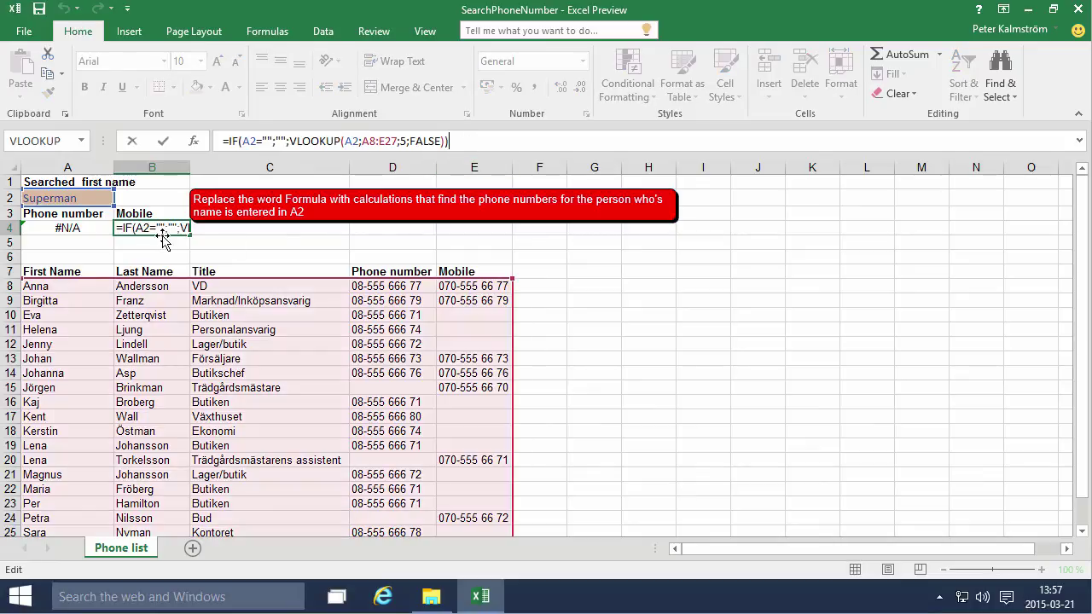
left_click(88, 197)
type("Mar")
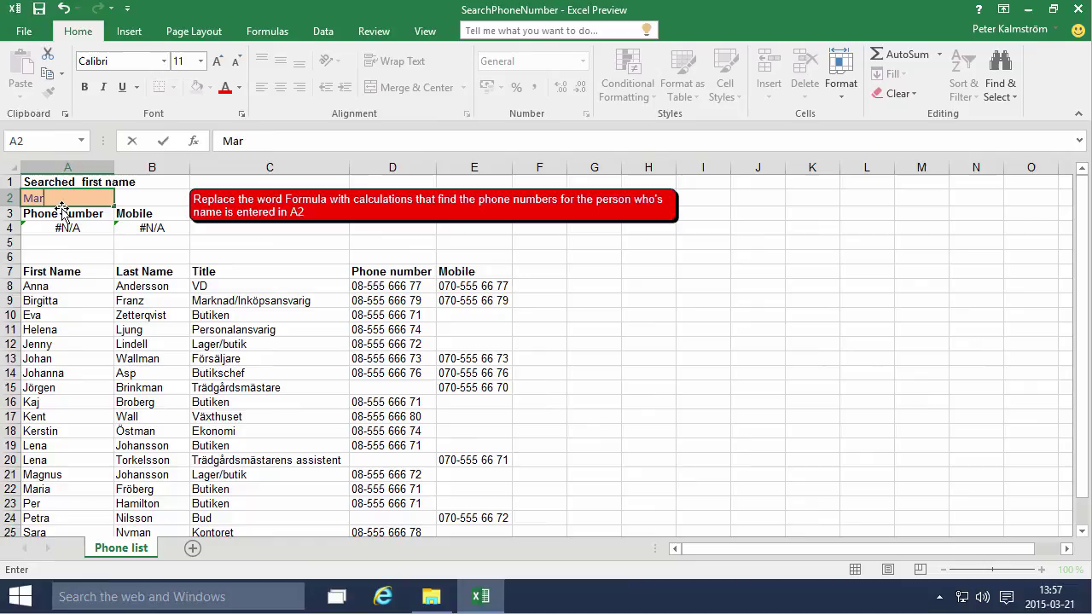
type("ia")
key("Return")
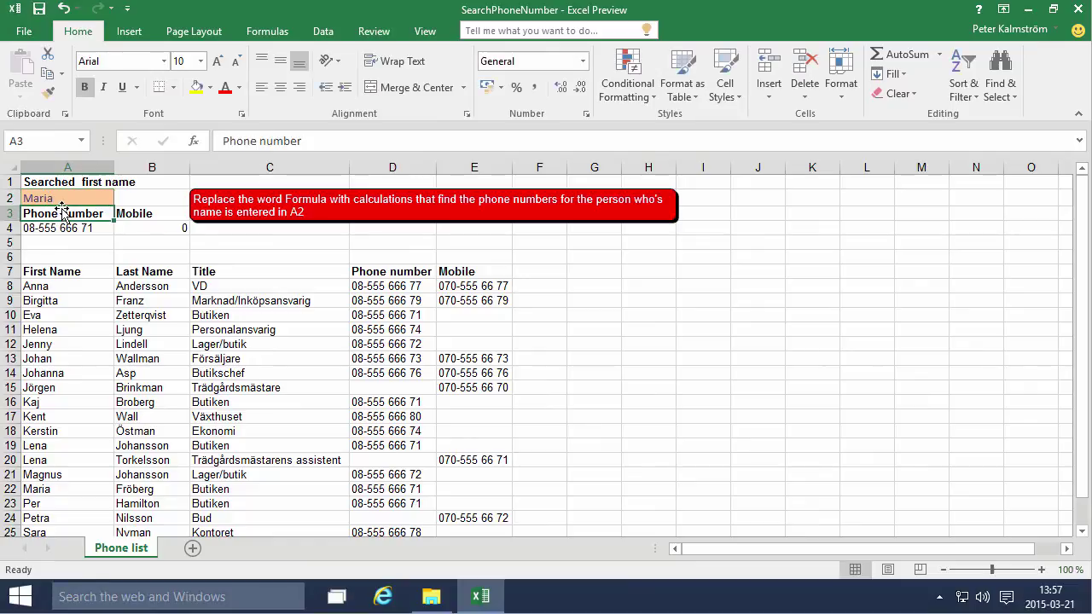
left_click(389, 486)
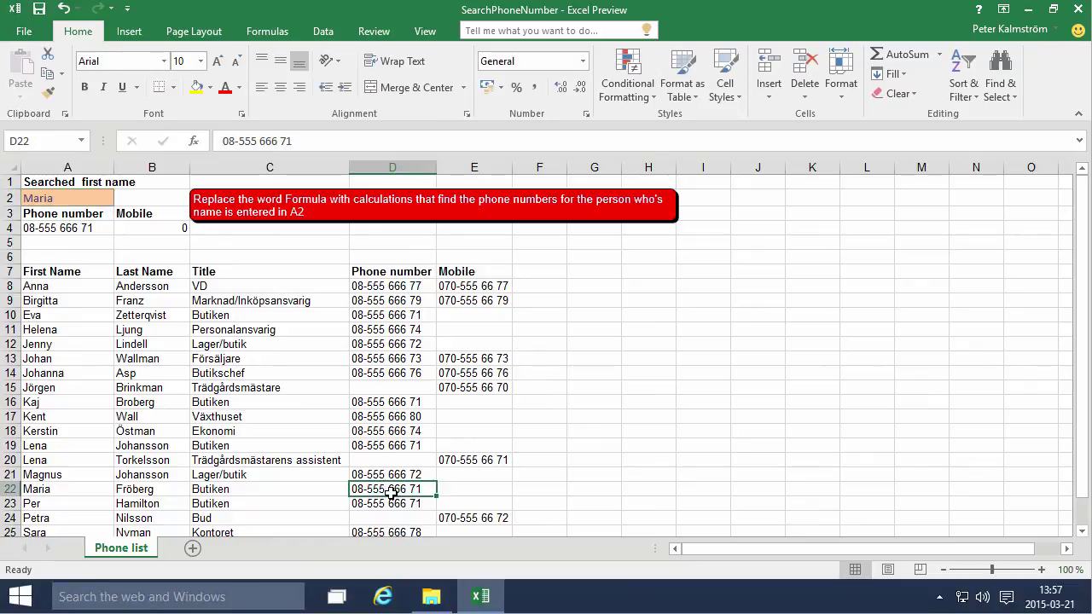
left_click(463, 485)
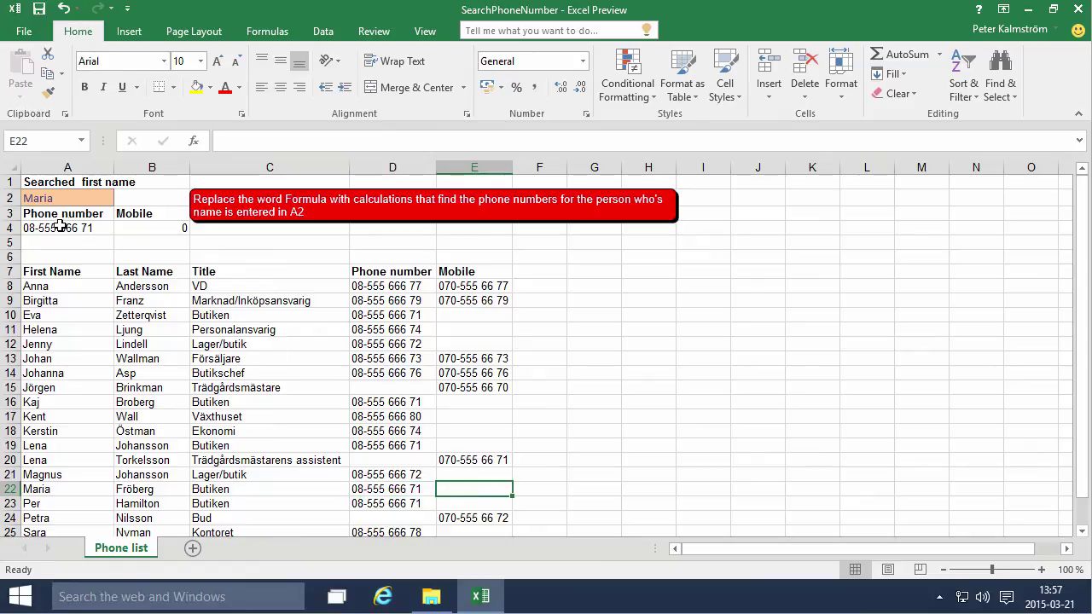
Step: Search for Johanna in A2 and compare the results with her row 14
left_click(61, 196)
type("Johanna")
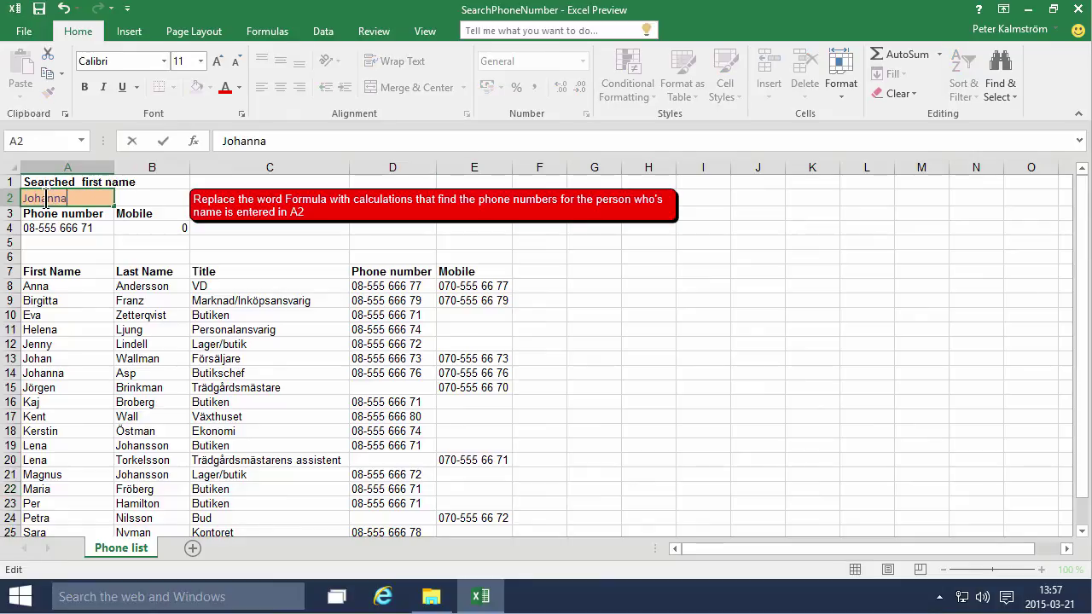
key("Return")
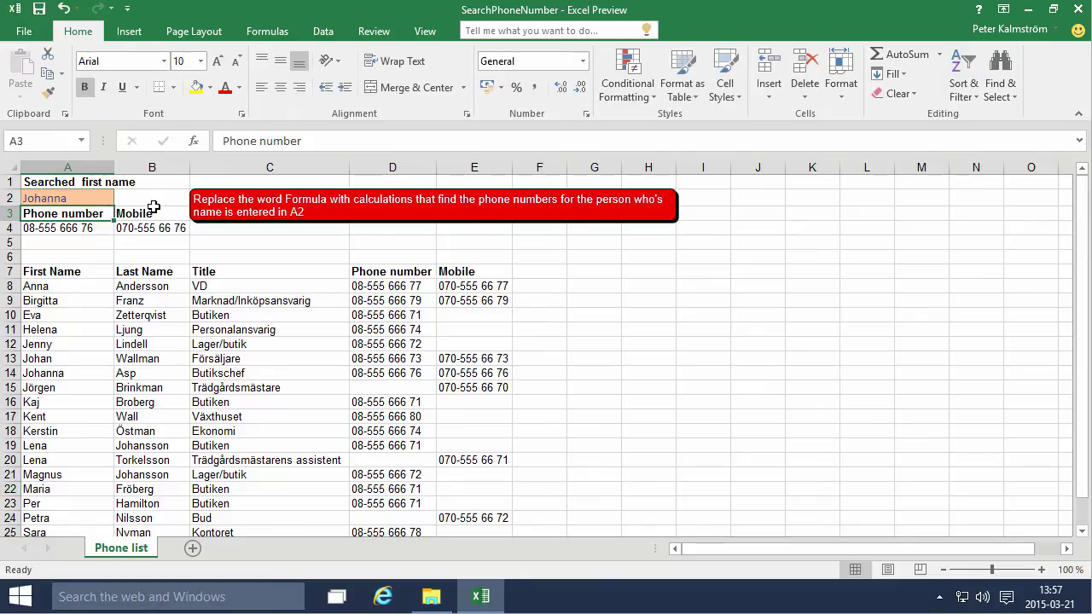
left_click_drag(56, 373, 468, 374)
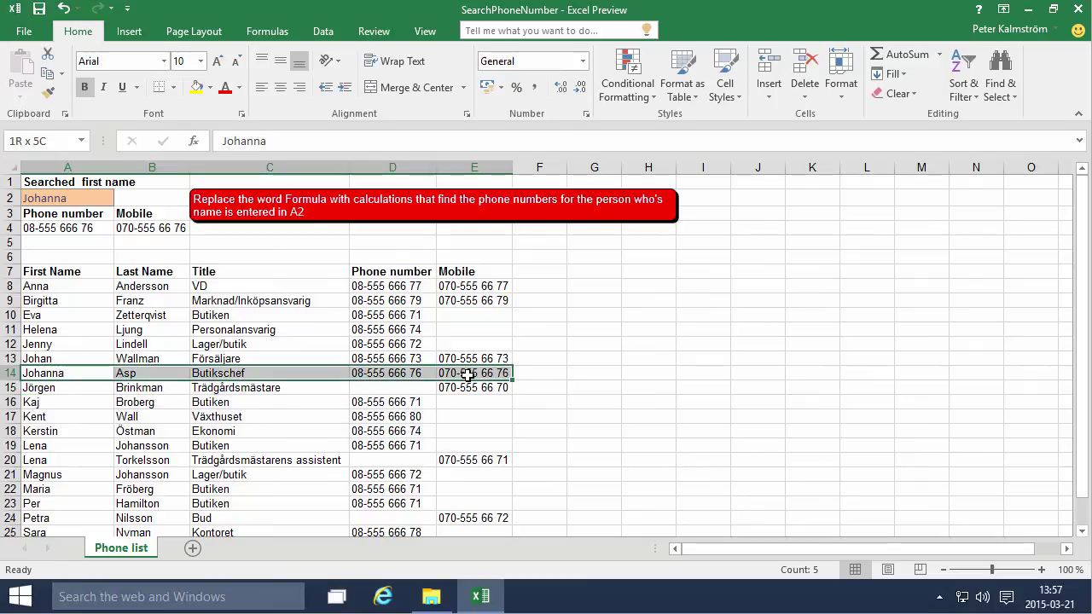
left_click(264, 312)
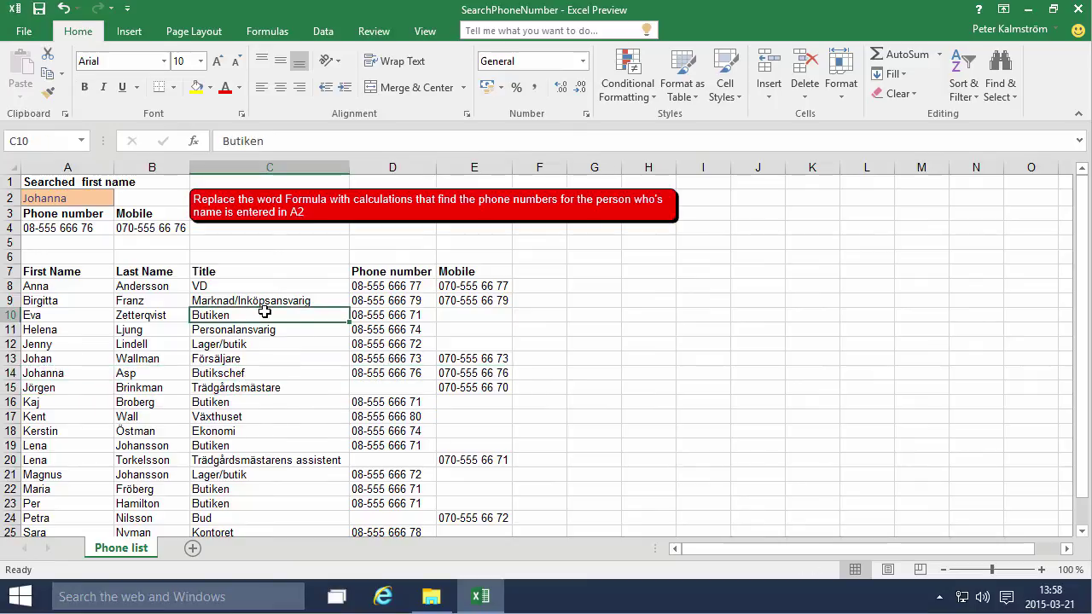